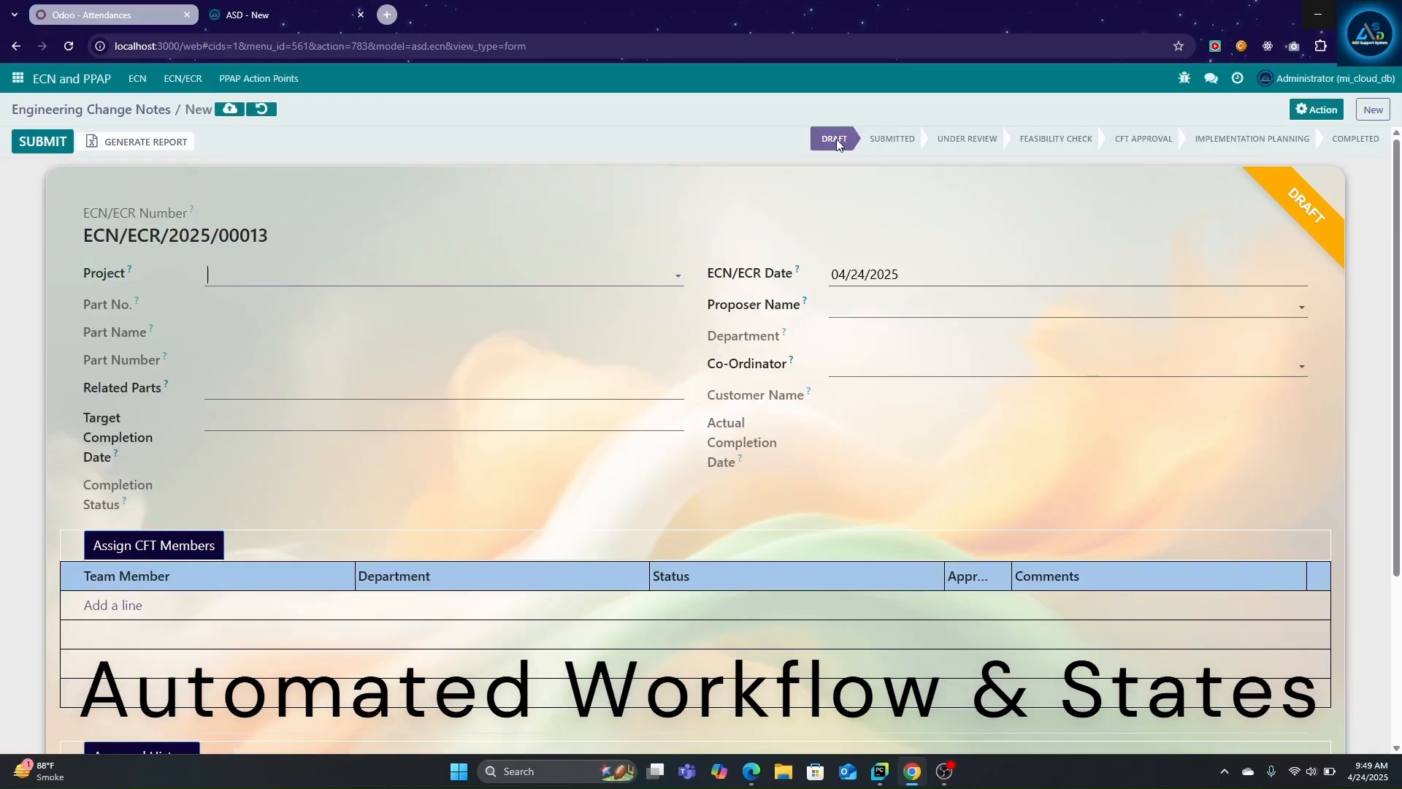
Set the new engineering change note's project to Differential Housing Assembly.
{"action": "mouse_move", "coordinate": [837, 143]}
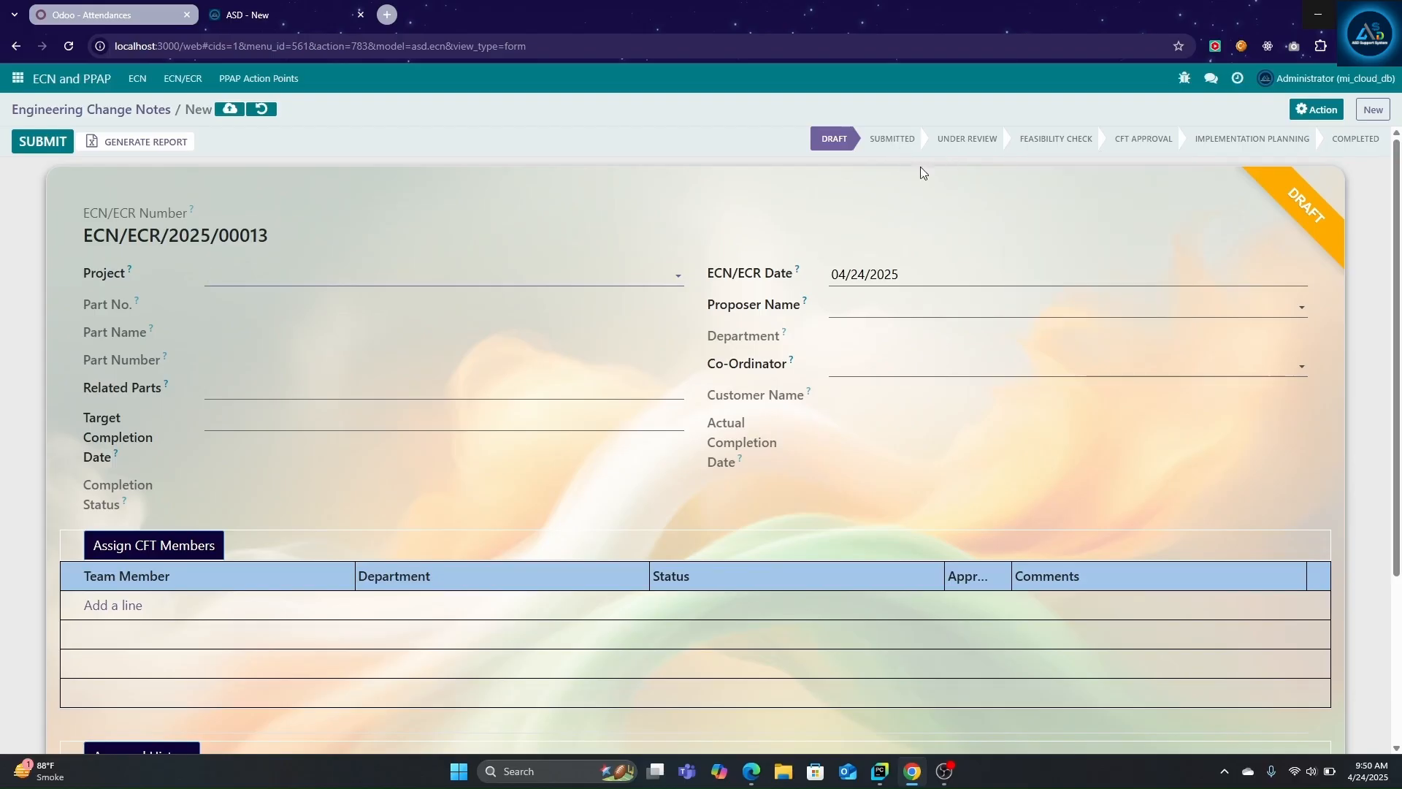
{"action": "mouse_move", "coordinate": [971, 146]}
{"action": "left_click", "coordinate": [268, 277]}
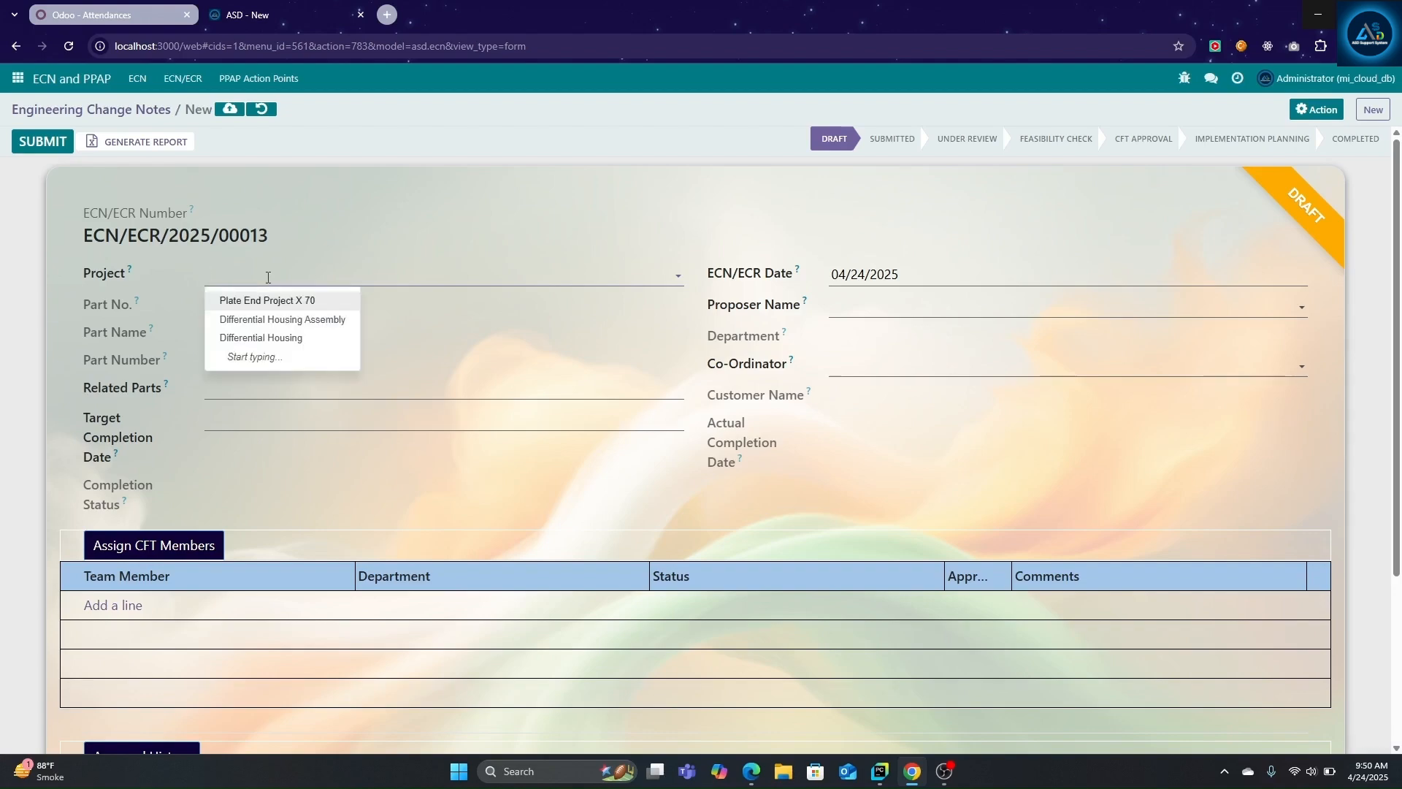
{"action": "left_click", "coordinate": [282, 320]}
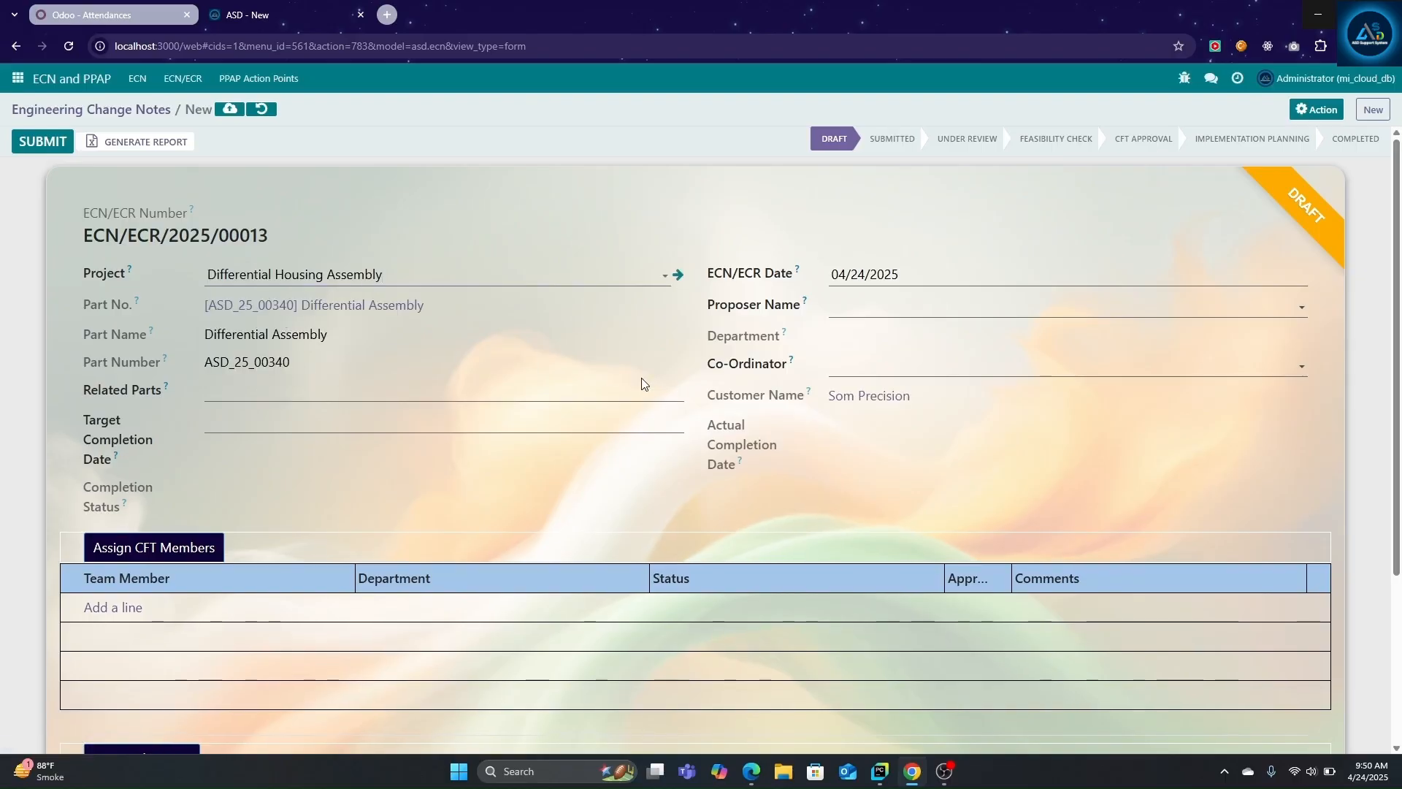
Assign an employee as proposer and another employee as co-ordinator of the change note.
{"action": "left_click", "coordinate": [847, 308]}
{"action": "left_click", "coordinate": [856, 367]}
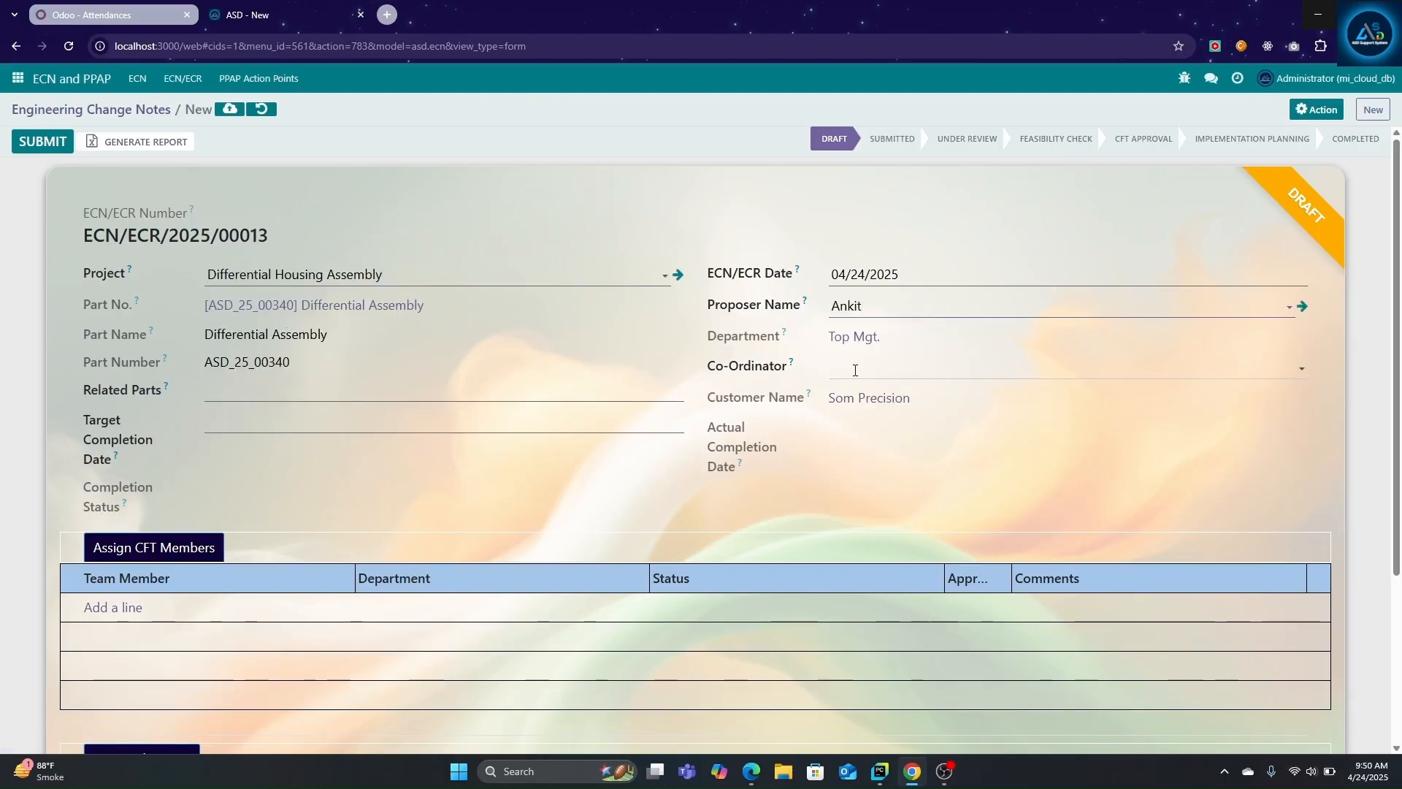
{"action": "left_click", "coordinate": [855, 370]}
{"action": "left_click", "coordinate": [857, 410]}
Add [ASD_2500259] Cross Shaft as a related part and set the target completion date to 11/26/2025.
{"action": "left_click", "coordinate": [367, 390]}
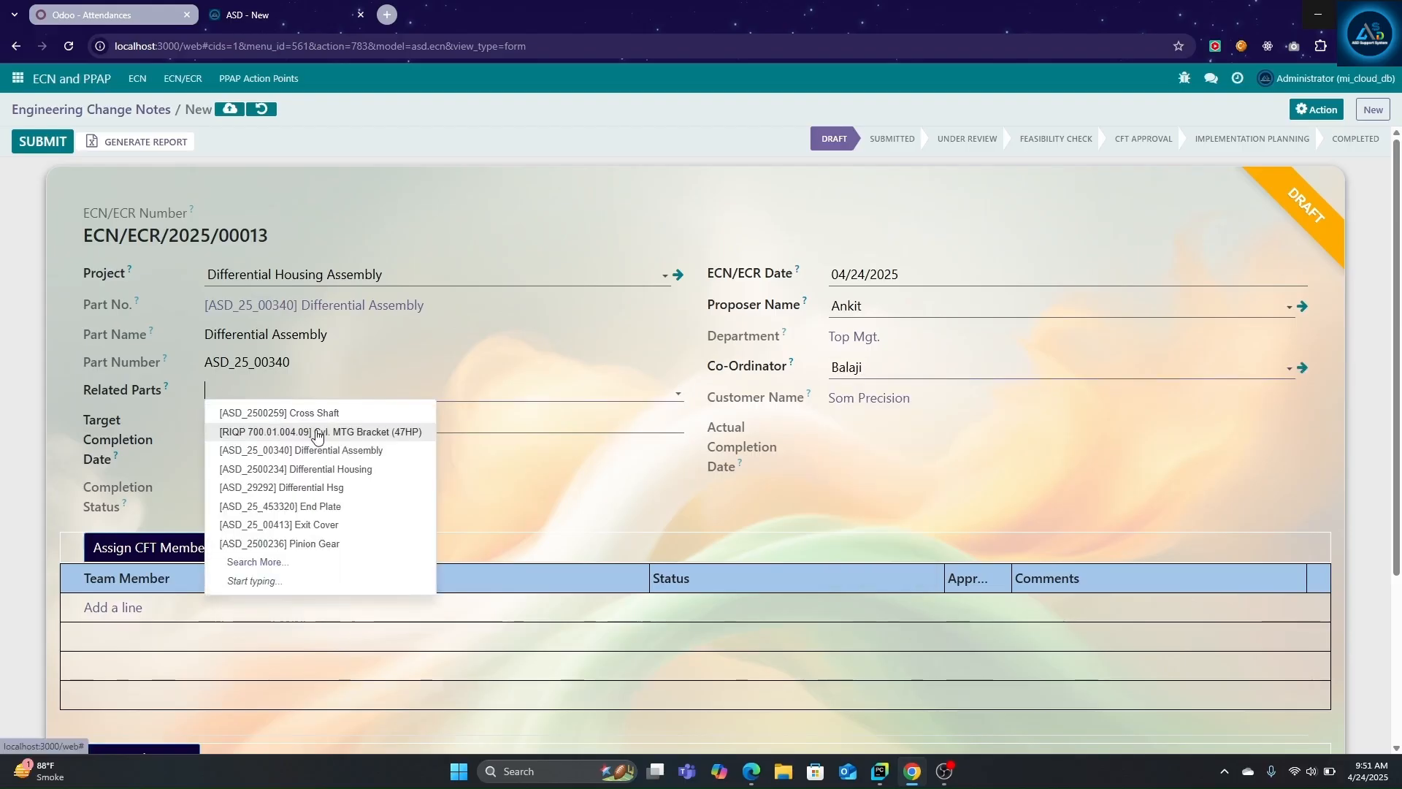
{"action": "left_click", "coordinate": [316, 415]}
{"action": "left_click", "coordinate": [312, 432]}
{"action": "left_click", "coordinate": [383, 188]}
{"action": "left_click", "coordinate": [383, 188]}
{"action": "left_click", "coordinate": [383, 187]}
{"action": "left_click", "coordinate": [383, 188]}
{"action": "double_click", "coordinate": [383, 188]}
{"action": "left_click", "coordinate": [383, 190]}
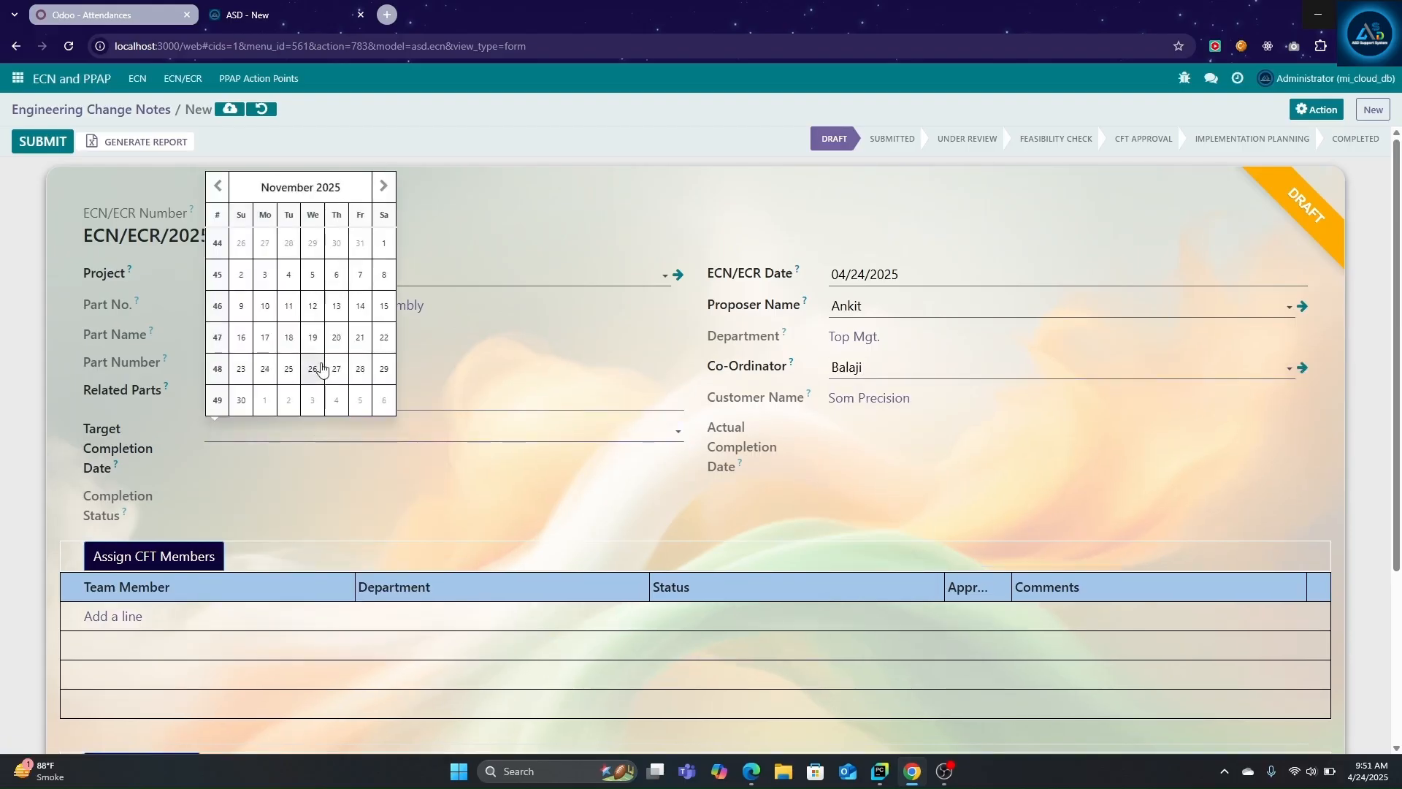
{"action": "left_click", "coordinate": [312, 369]}
Assign one CFT member from Sales and one from Engg., and submit the change note.
{"action": "scroll", "coordinate": [518, 533], "scroll_direction": "down", "scroll_amount": 1}
{"action": "left_click", "coordinate": [128, 579]}
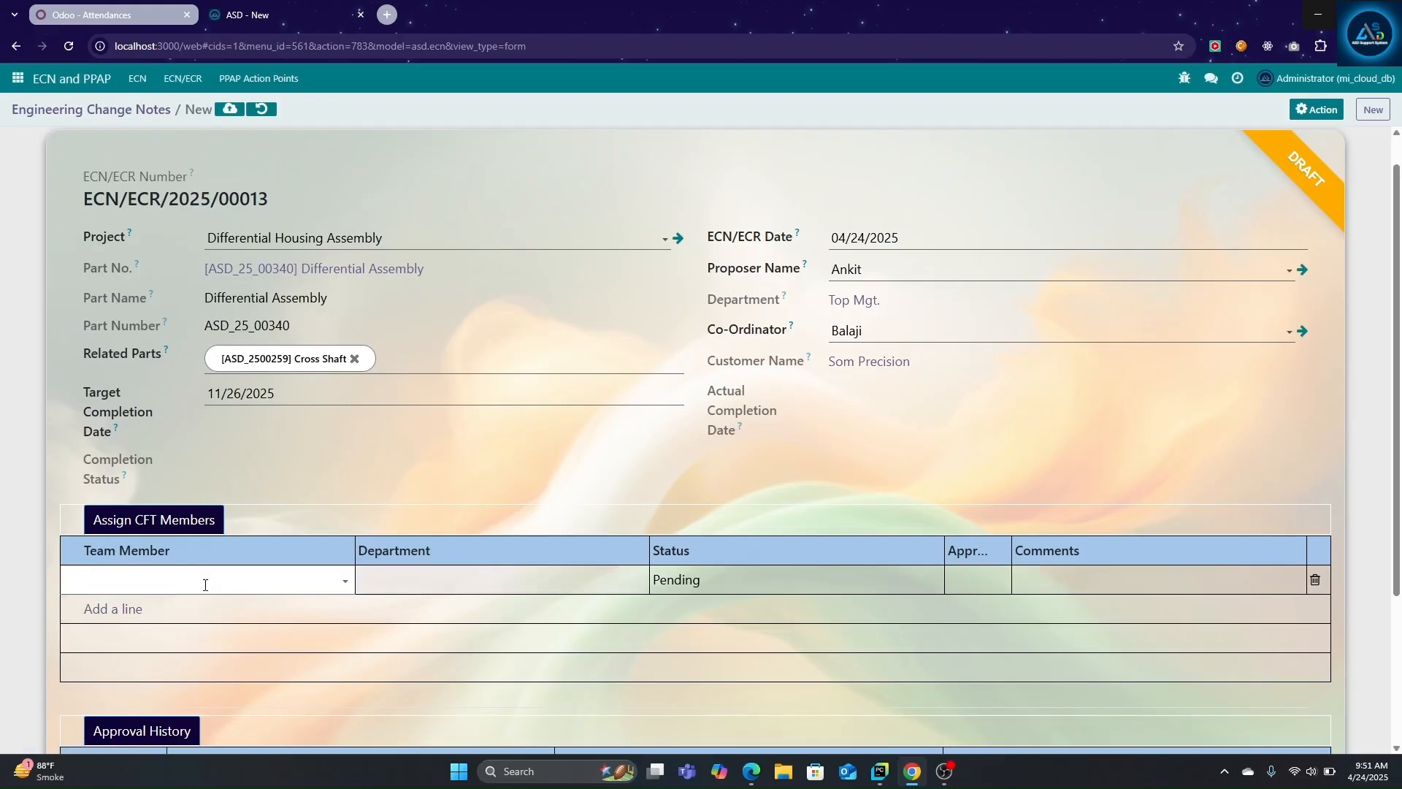
{"action": "left_click", "coordinate": [151, 482]}
{"action": "left_click", "coordinate": [113, 608]}
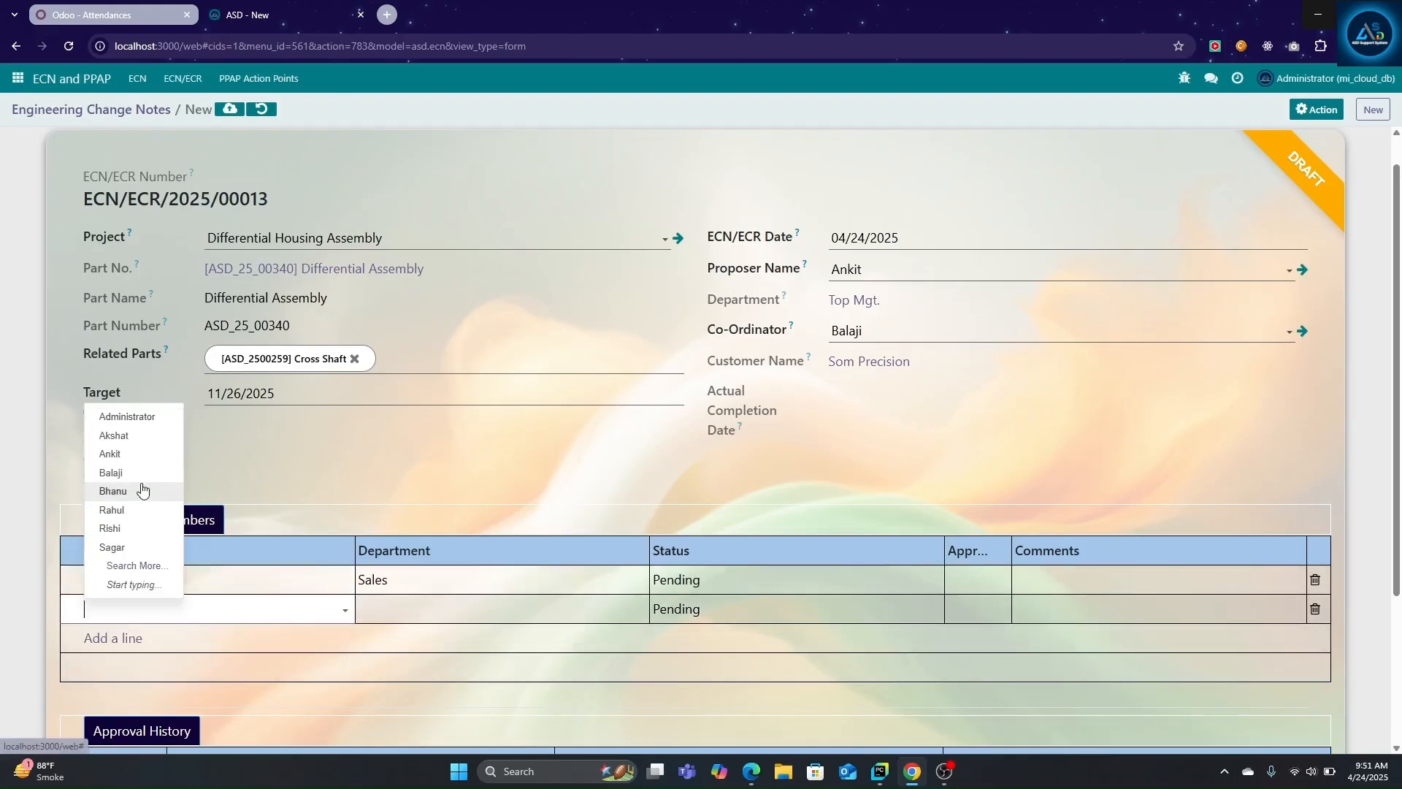
{"action": "left_click", "coordinate": [142, 490]}
{"action": "scroll", "coordinate": [432, 628], "scroll_direction": "up", "scroll_amount": 1}
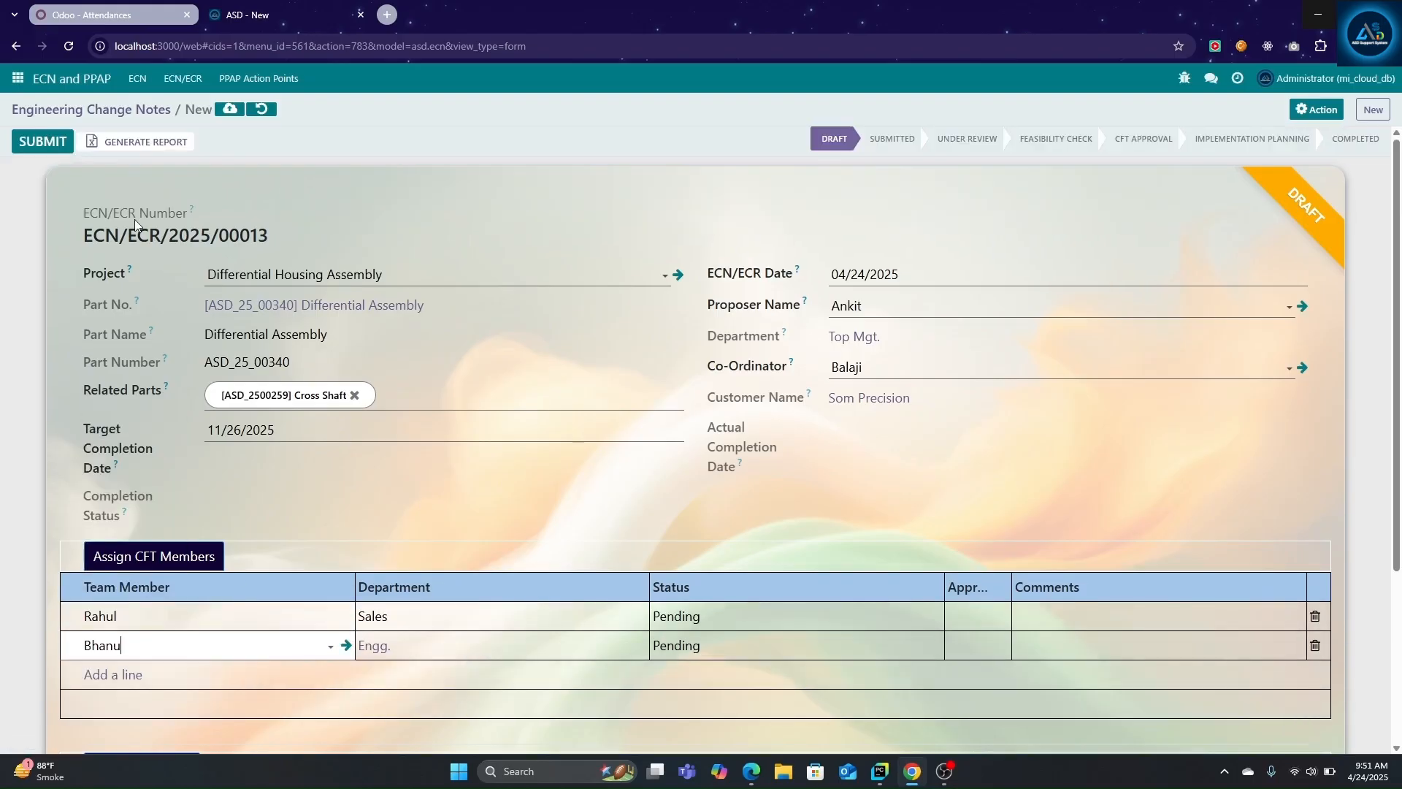
{"action": "left_click", "coordinate": [48, 142]}
Open the latest "Submitted for Review" notification among the system emails in Settings and review its recipient and body.
{"action": "left_click", "coordinate": [16, 79]}
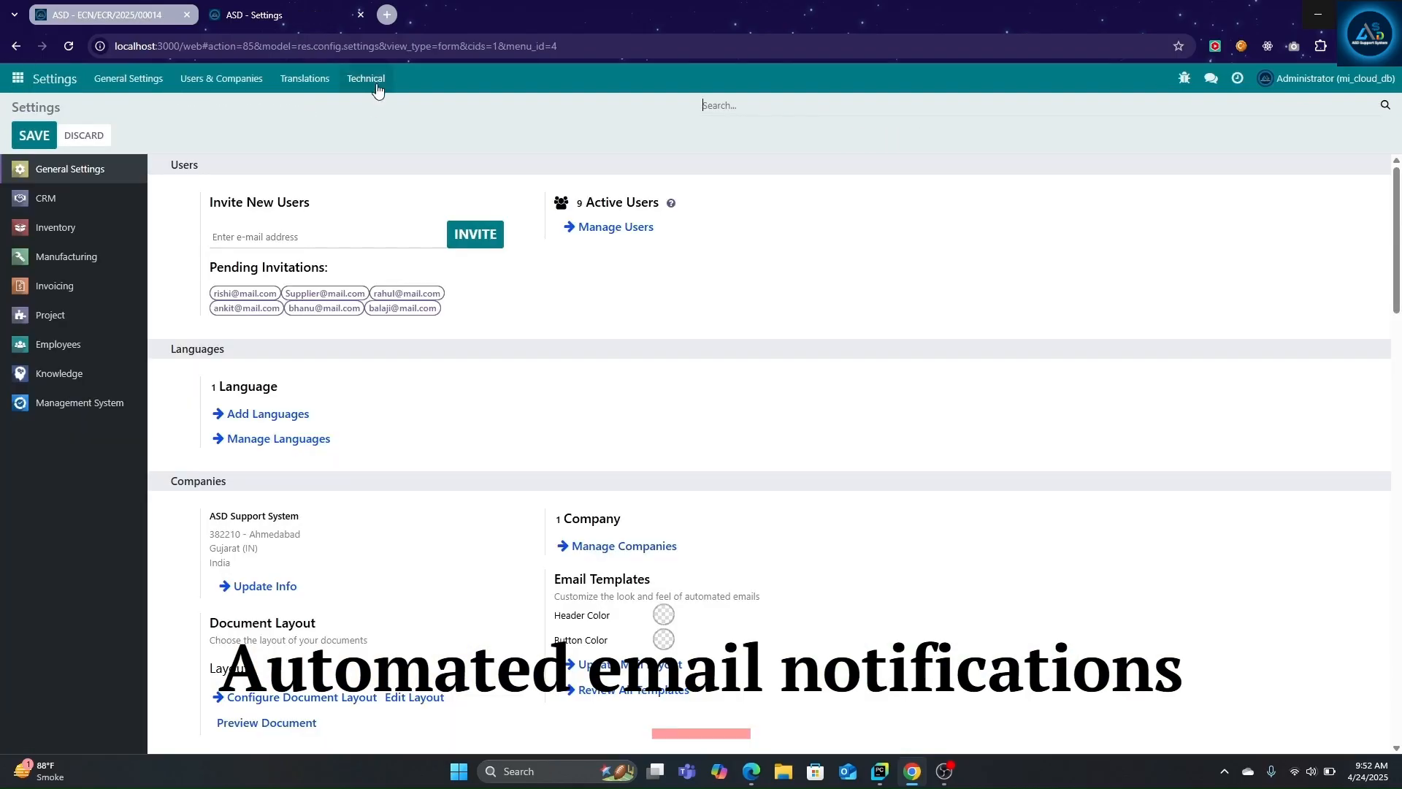
{"action": "left_click", "coordinate": [365, 79]}
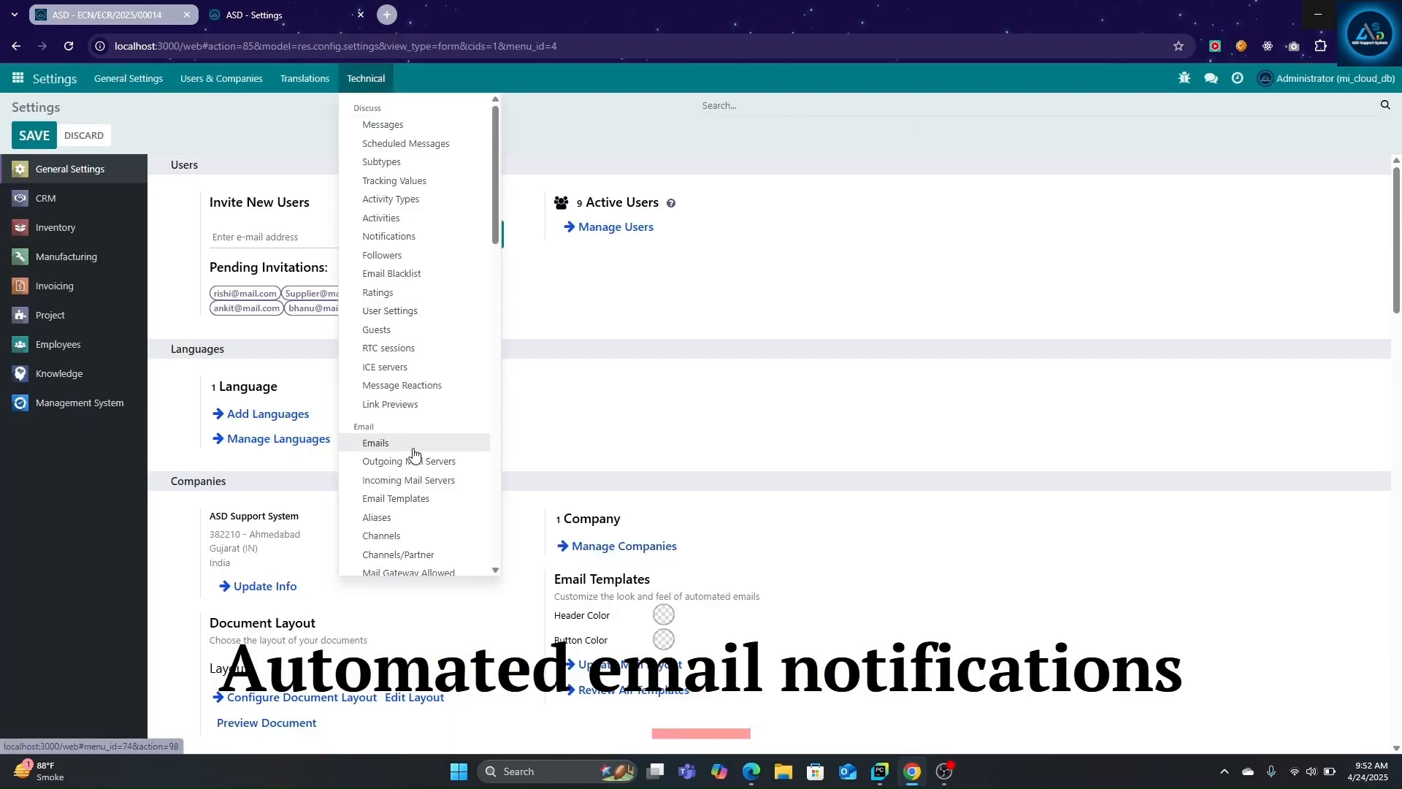
{"action": "left_click", "coordinate": [413, 447]}
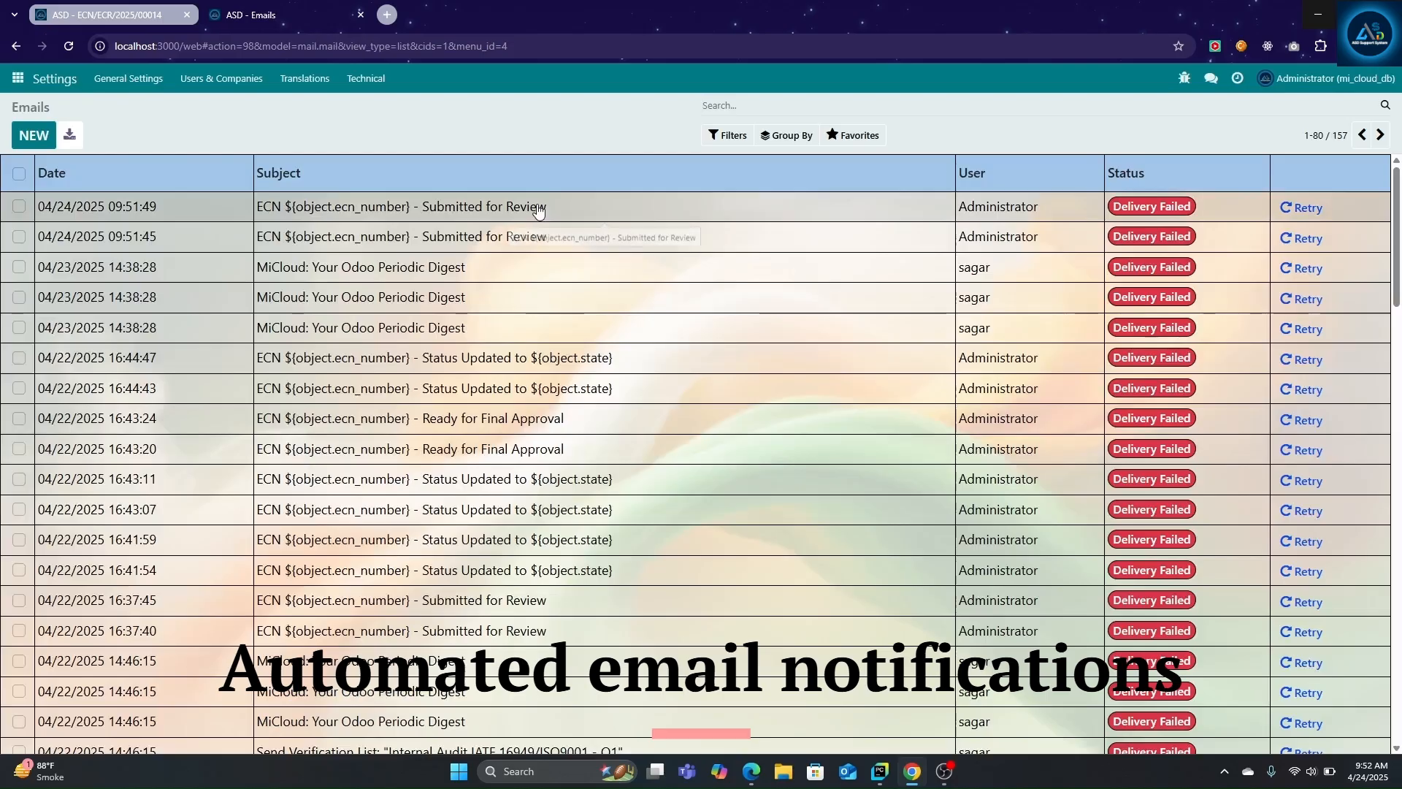
{"action": "left_click", "coordinate": [539, 211]}
{"action": "scroll", "coordinate": [557, 454], "scroll_direction": "down", "scroll_amount": 3}
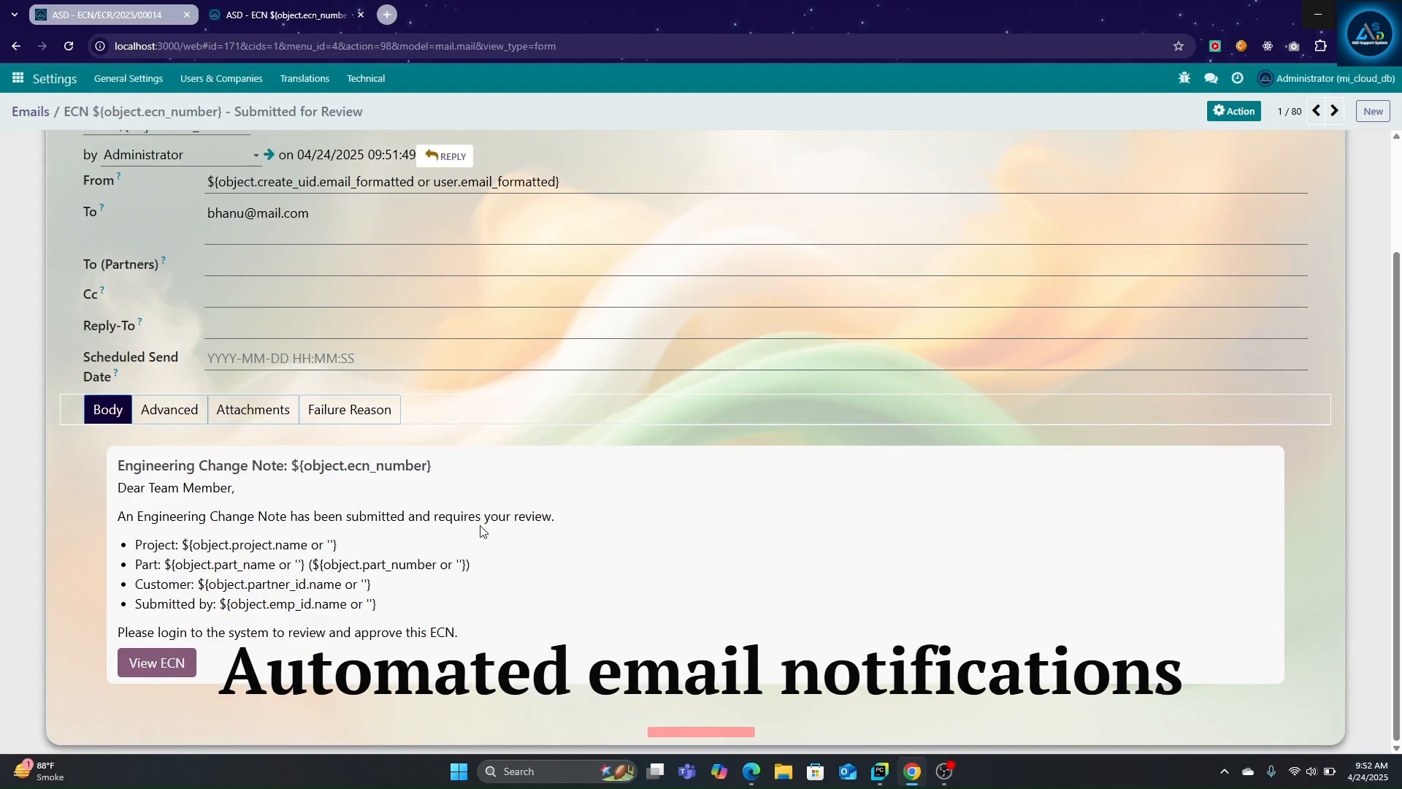
Return to change note ECN/ECR/2025/00014, set Change Received From to Customer and select an employee for Change in its initial information.
{"action": "left_click", "coordinate": [108, 19]}
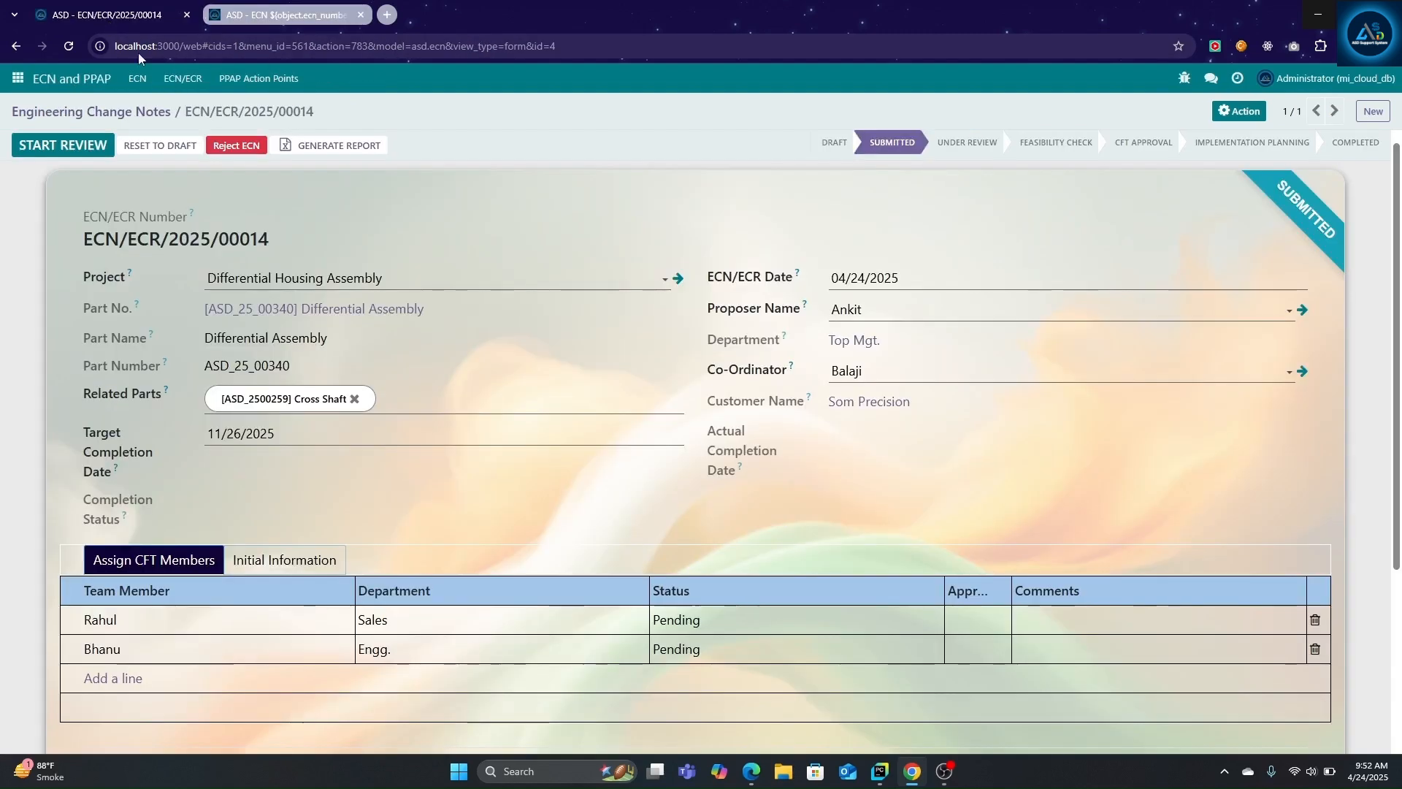
{"action": "scroll", "coordinate": [461, 493], "scroll_direction": "down", "scroll_amount": 1}
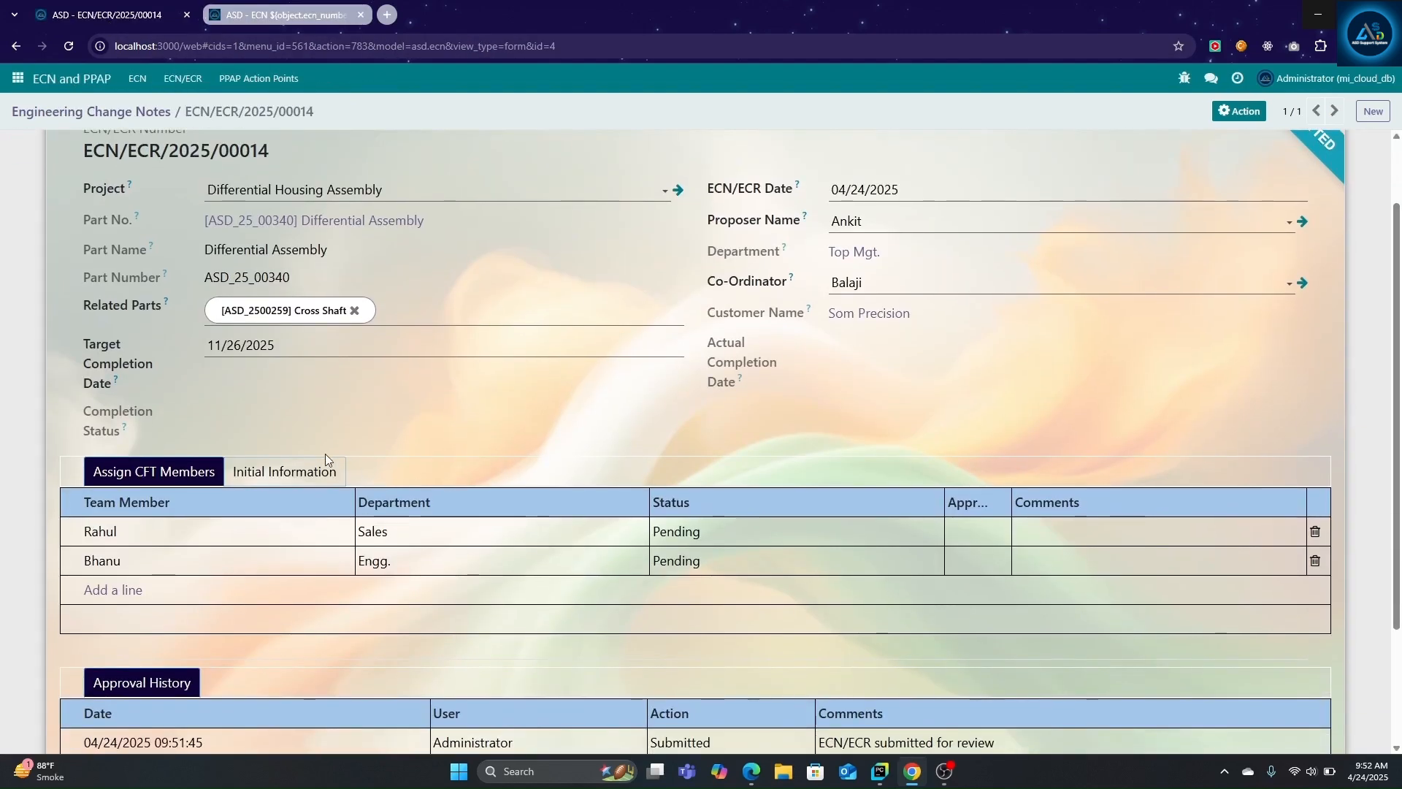
{"action": "left_click", "coordinate": [316, 473]}
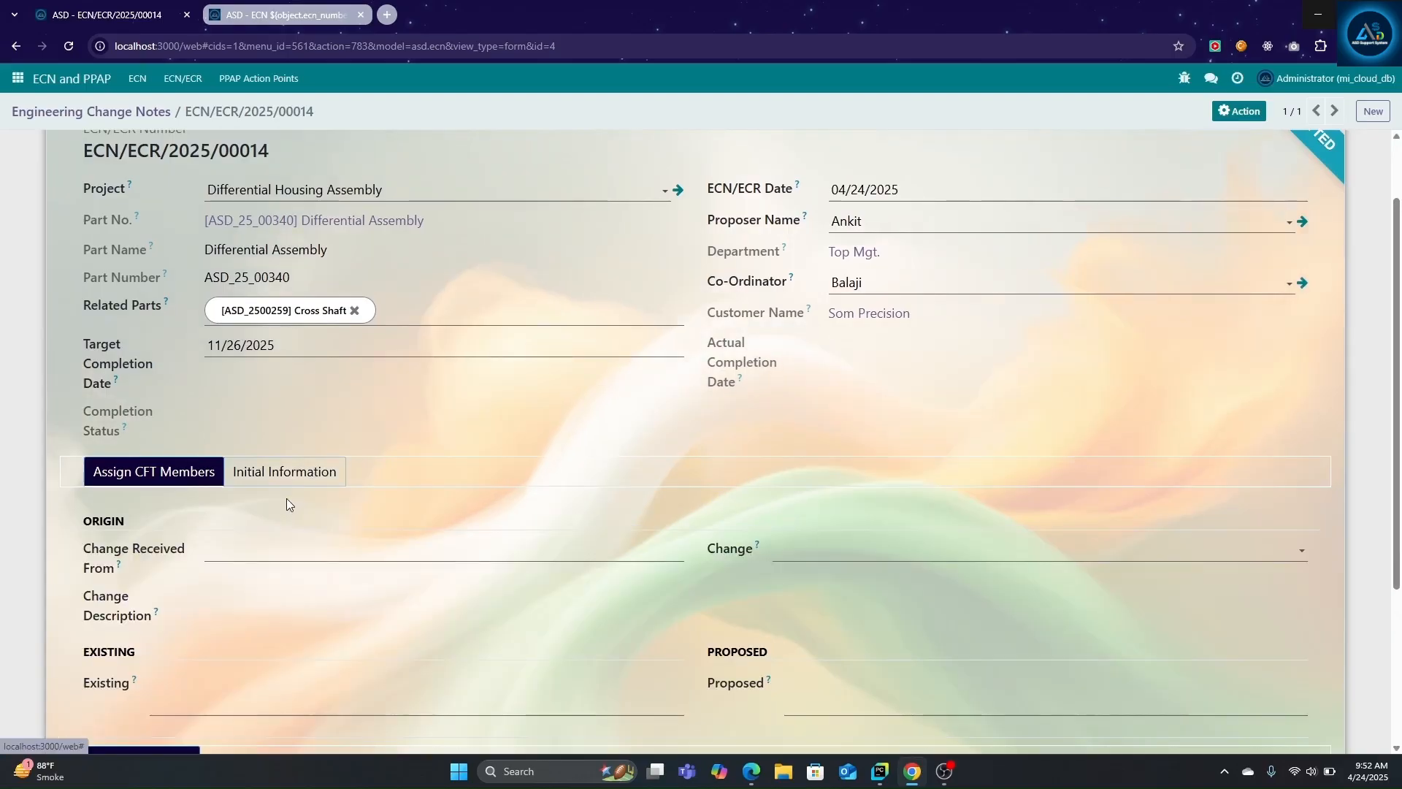
{"action": "left_click", "coordinate": [301, 557]}
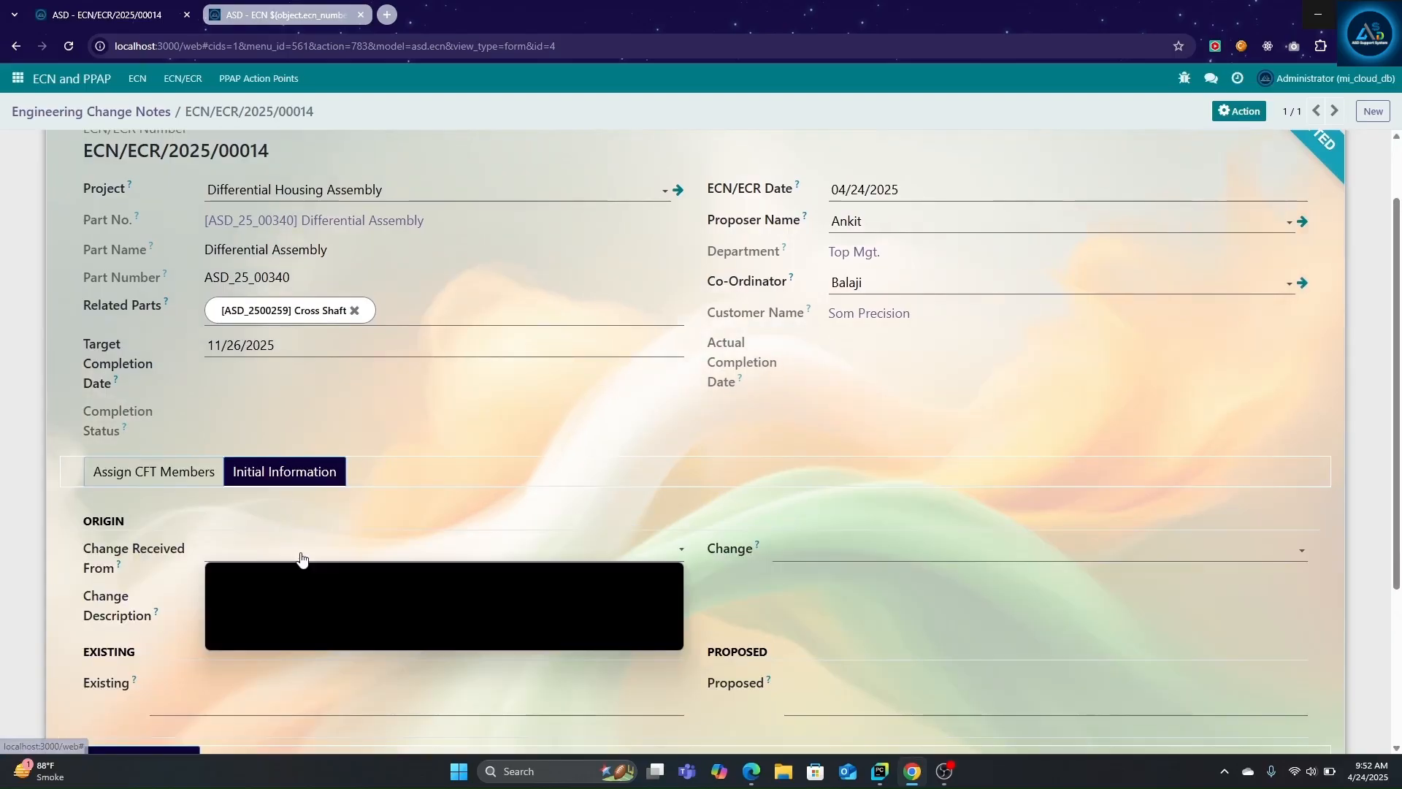
{"action": "left_click", "coordinate": [289, 592]}
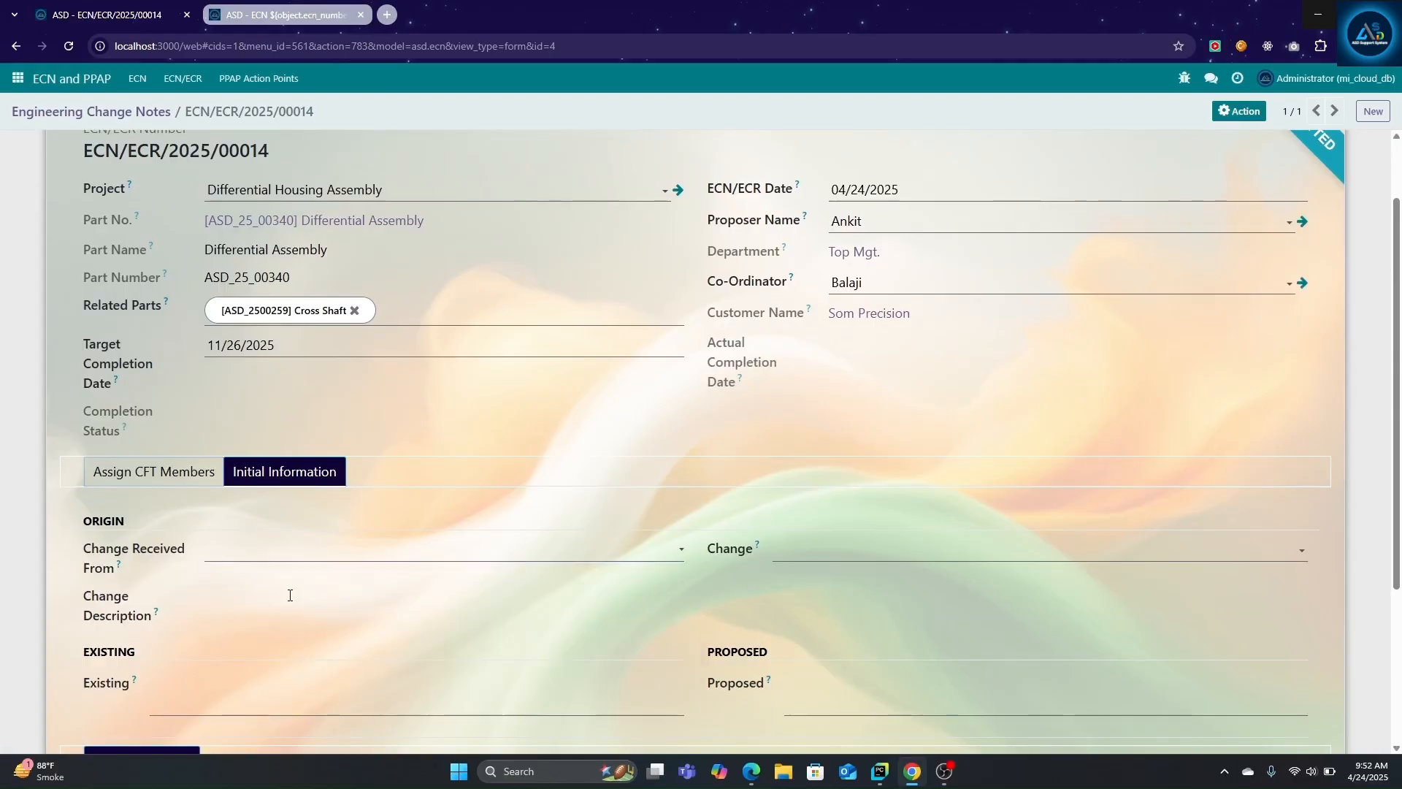
{"action": "left_click", "coordinate": [860, 556]}
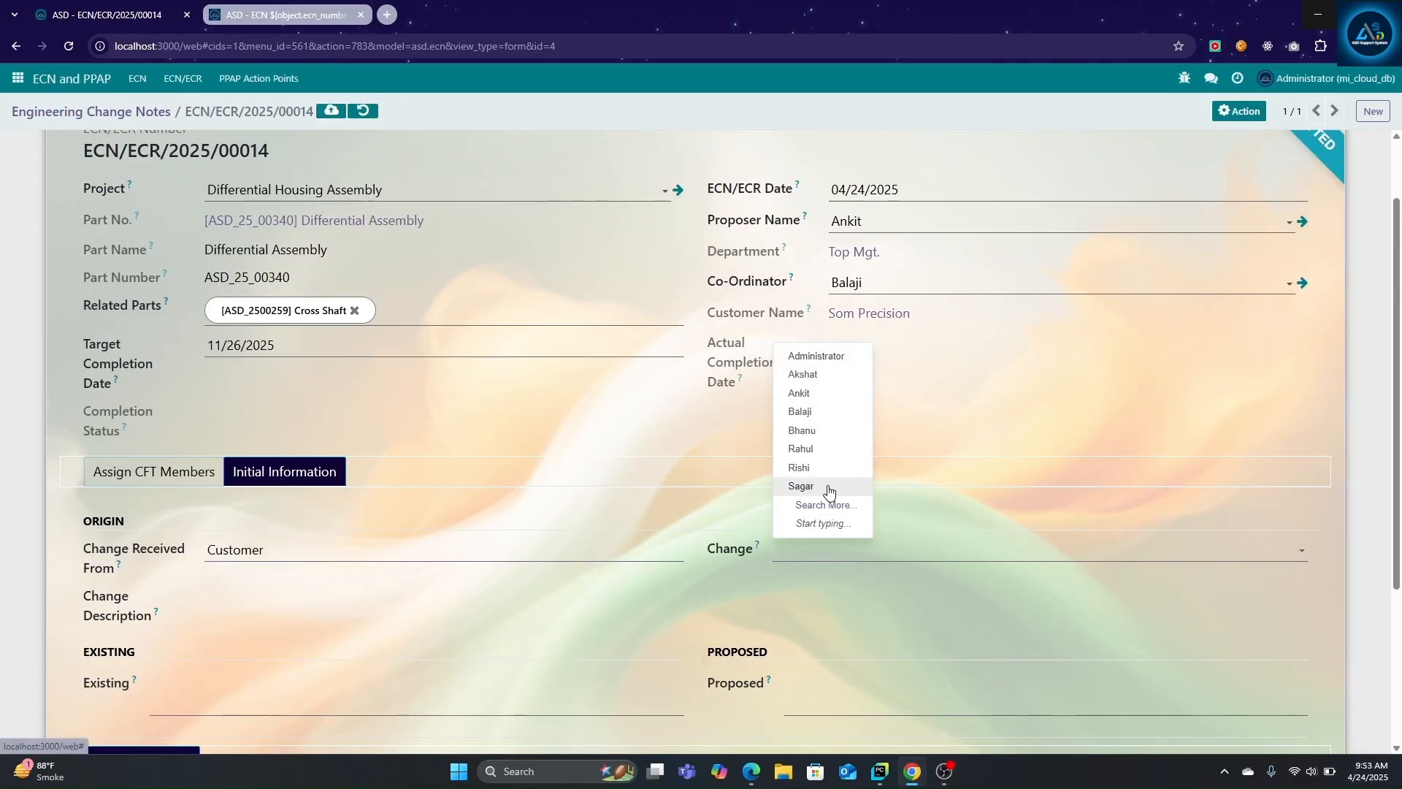
{"action": "left_click", "coordinate": [801, 486]}
Enter "Change the ID of the part for the better fitment" as the change description.
{"action": "left_click", "coordinate": [629, 594]}
{"action": "type", "text": "Change of"}
{"action": "key", "text": "BackSpace"}
{"action": "key", "text": "BackSpace"}
{"action": "key", "text": "BackSpace"}
{"action": "type", "text": "the ID of the part for the better fitment"}
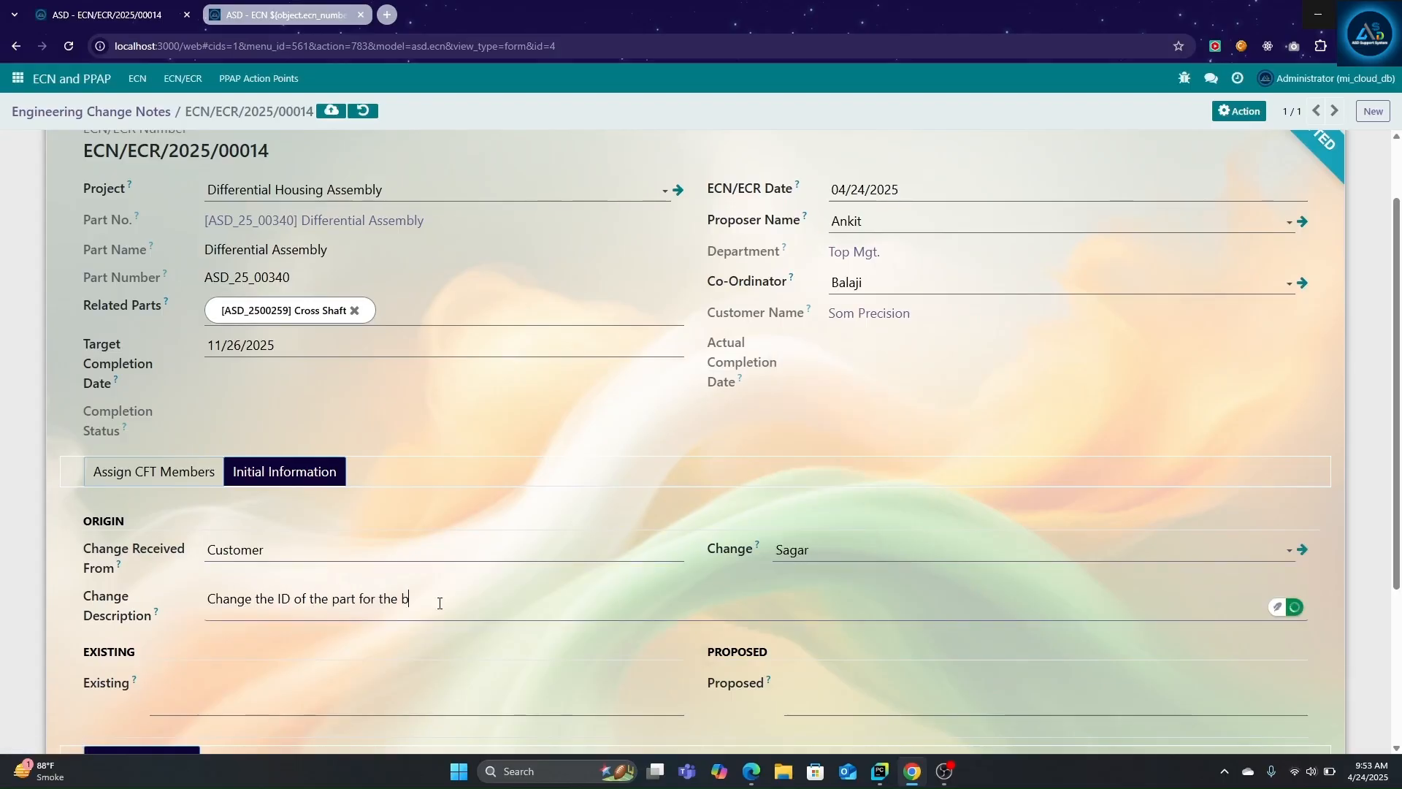
Enter "The Diameter is to modified for the better fitment from Diameter 10.20 mm" as Existing and "Change the Diameter to 10.40 mm" as Proposed.
{"action": "left_click", "coordinate": [343, 698]}
{"action": "type", "text": "The Diameter is to modified for the better fitment from Diameter 10.20 mm"}
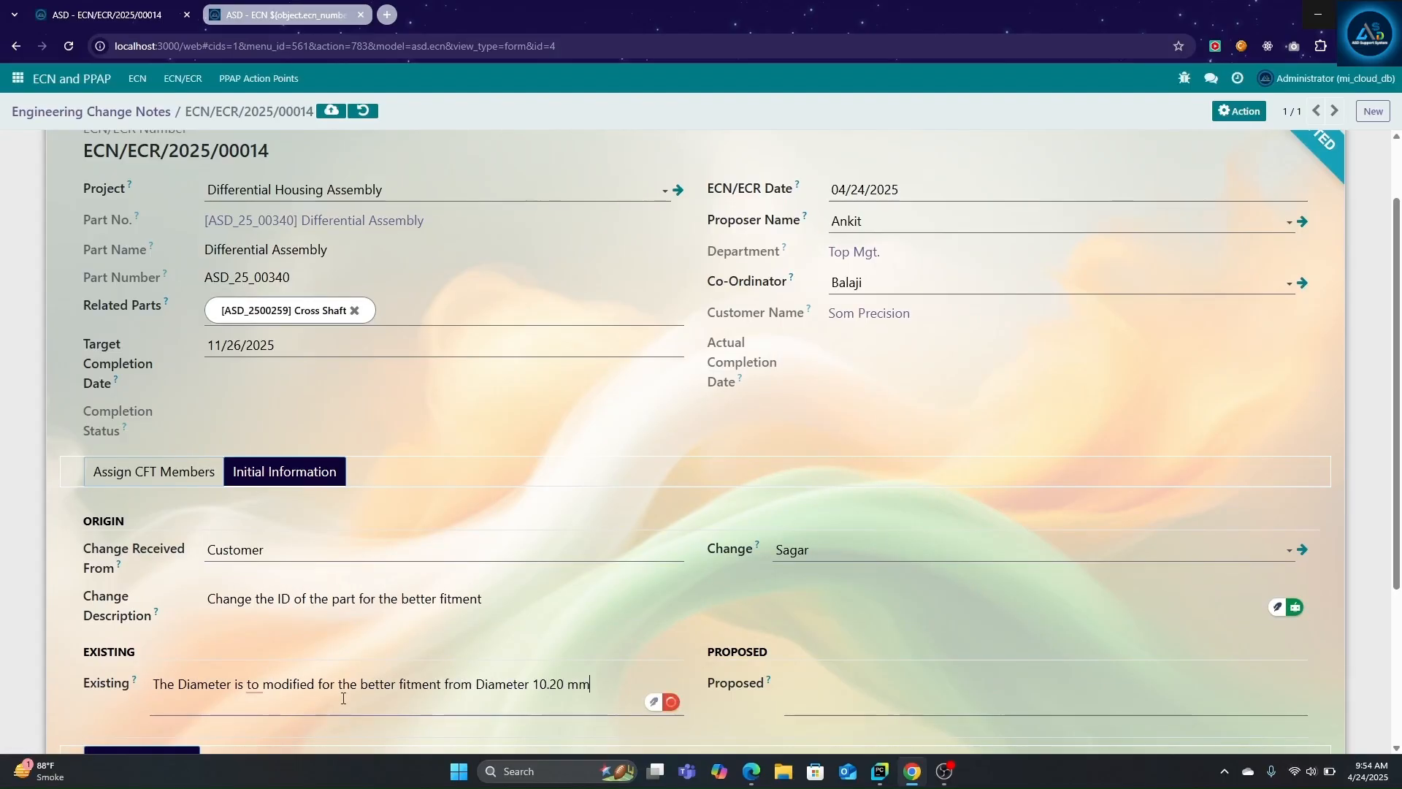
{"action": "left_click", "coordinate": [838, 693]}
{"action": "type", "text": "Change the Diameter to 10.40 mm"}
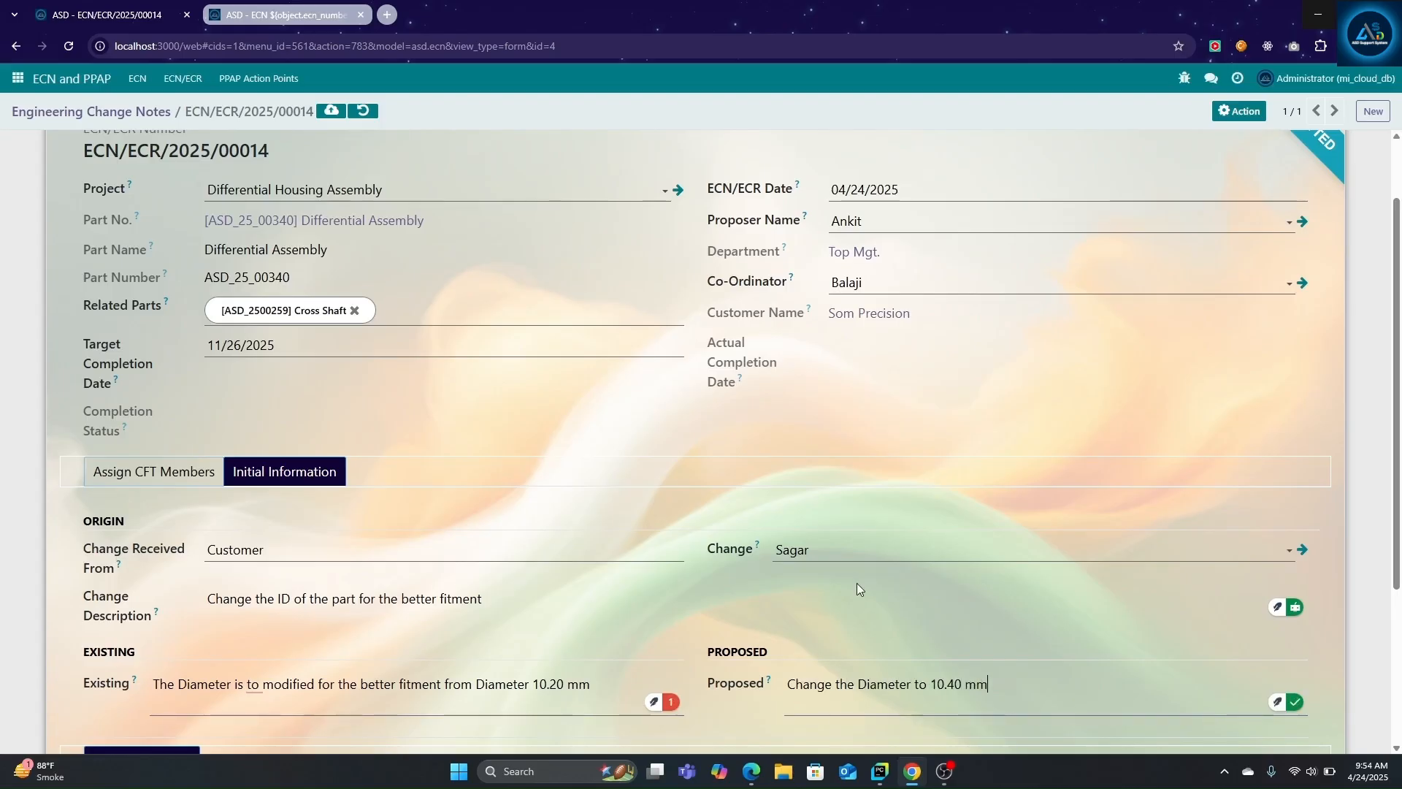
Start the review of the submitted change note and confirm it.
{"action": "scroll", "coordinate": [390, 321], "scroll_direction": "up", "scroll_amount": 2}
{"action": "left_click", "coordinate": [71, 140]}
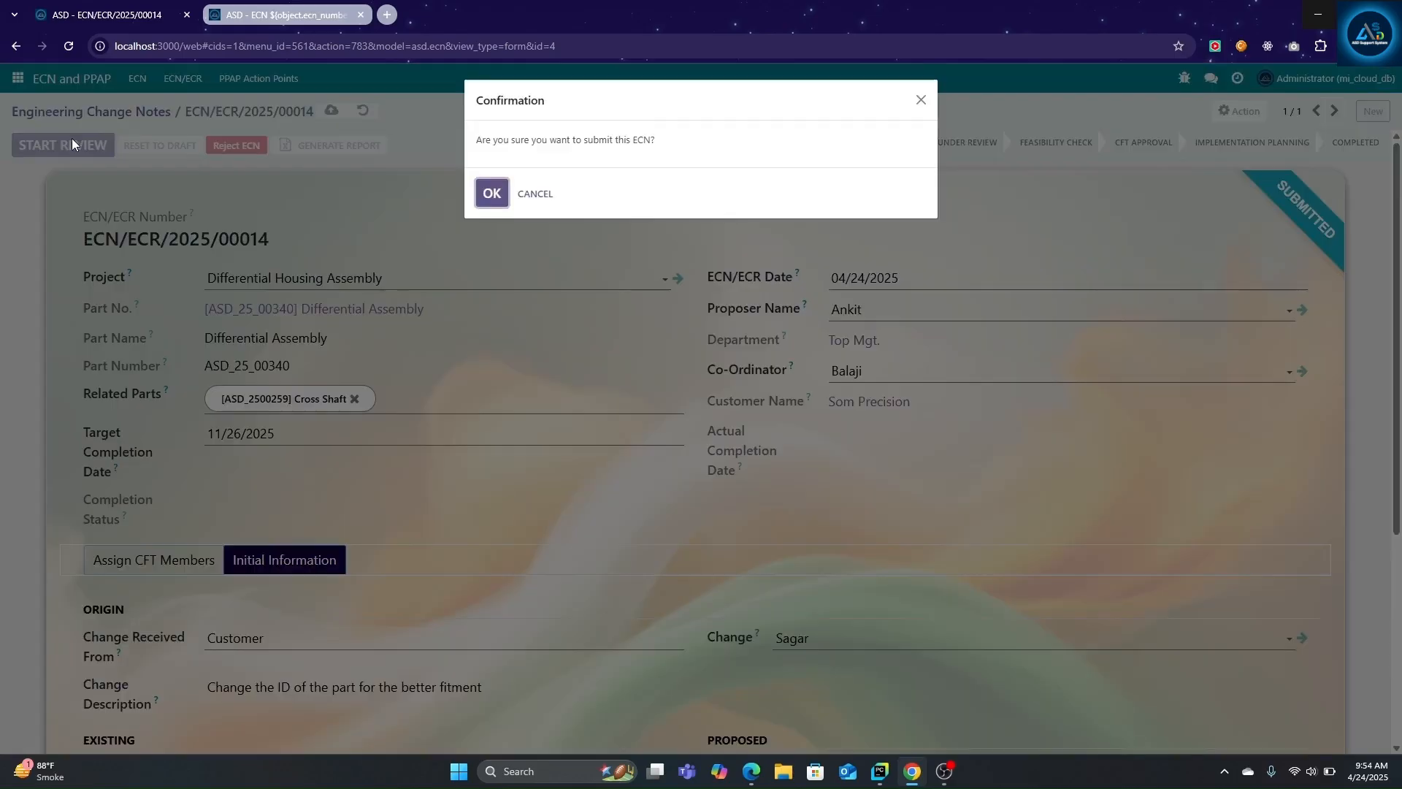
{"action": "left_click", "coordinate": [482, 192]}
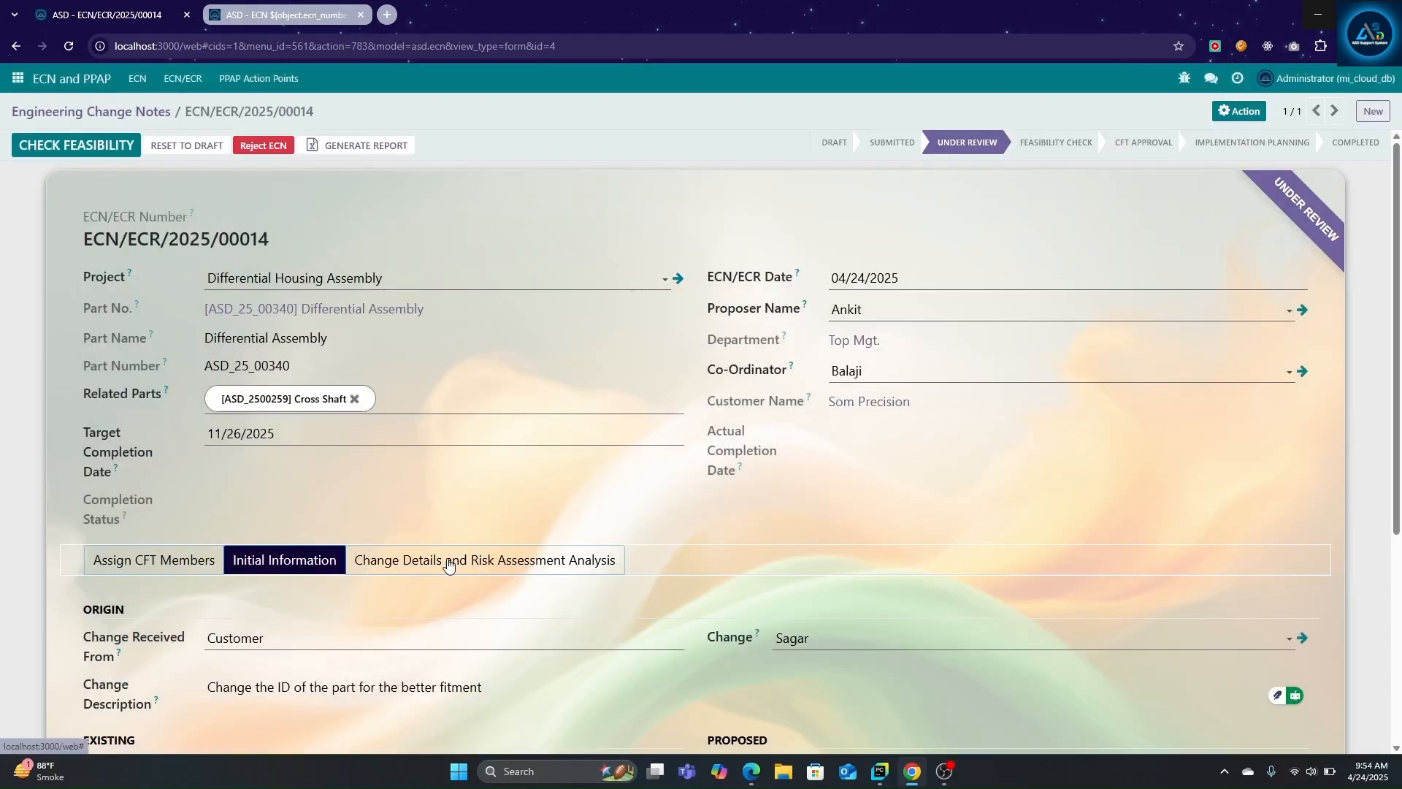
In the change details, mark the existing material to be used as it is, set its quantity to 10 and run the quantity fetch.
{"action": "left_click", "coordinate": [449, 565]}
{"action": "scroll", "coordinate": [328, 555], "scroll_direction": "down", "scroll_amount": 1}
{"action": "left_click", "coordinate": [211, 564]}
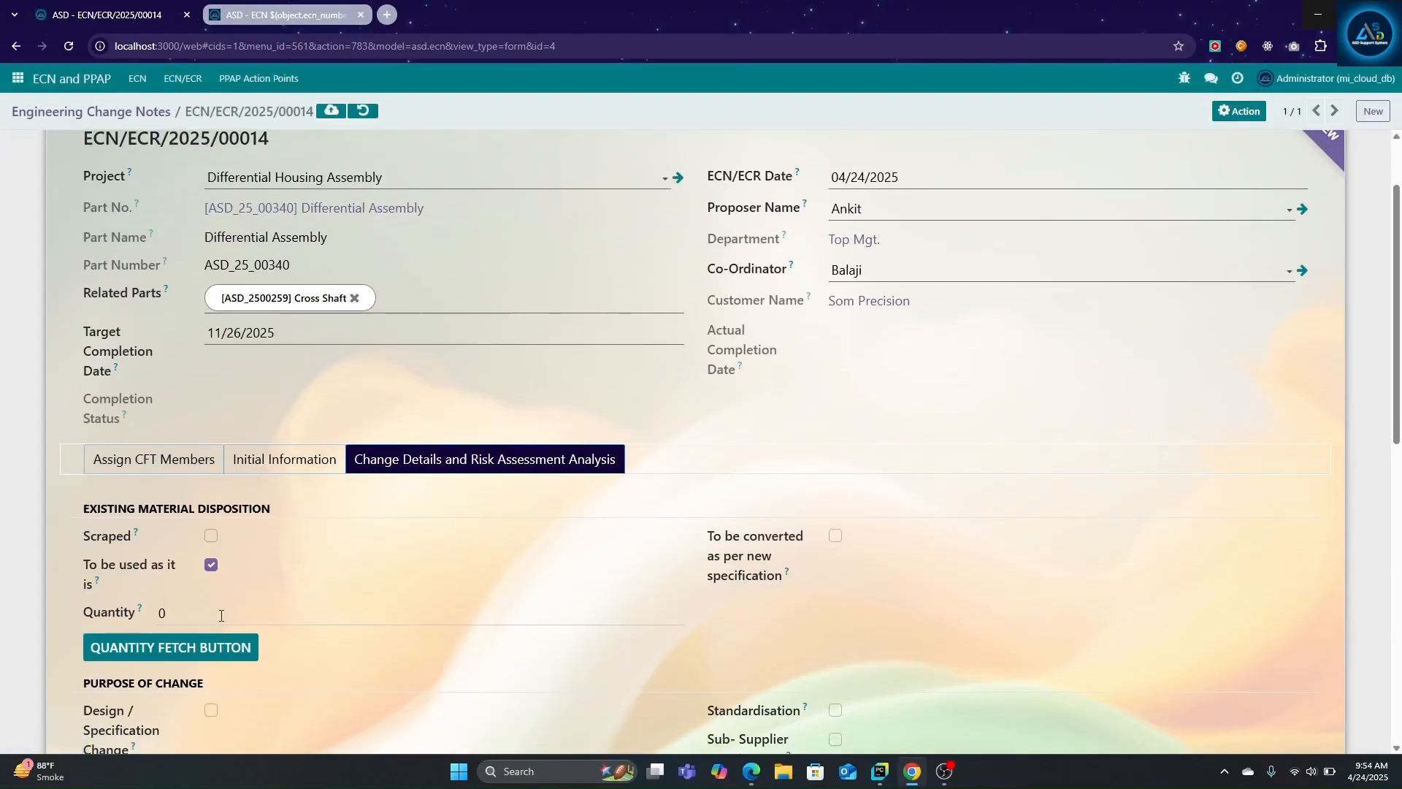
{"action": "left_click", "coordinate": [221, 613]}
{"action": "type", "text": "10"}
{"action": "left_click", "coordinate": [208, 648]}
Mark Design / Specification Change and Process Change as the purposes of change.
{"action": "scroll", "coordinate": [210, 654], "scroll_direction": "down", "scroll_amount": 3}
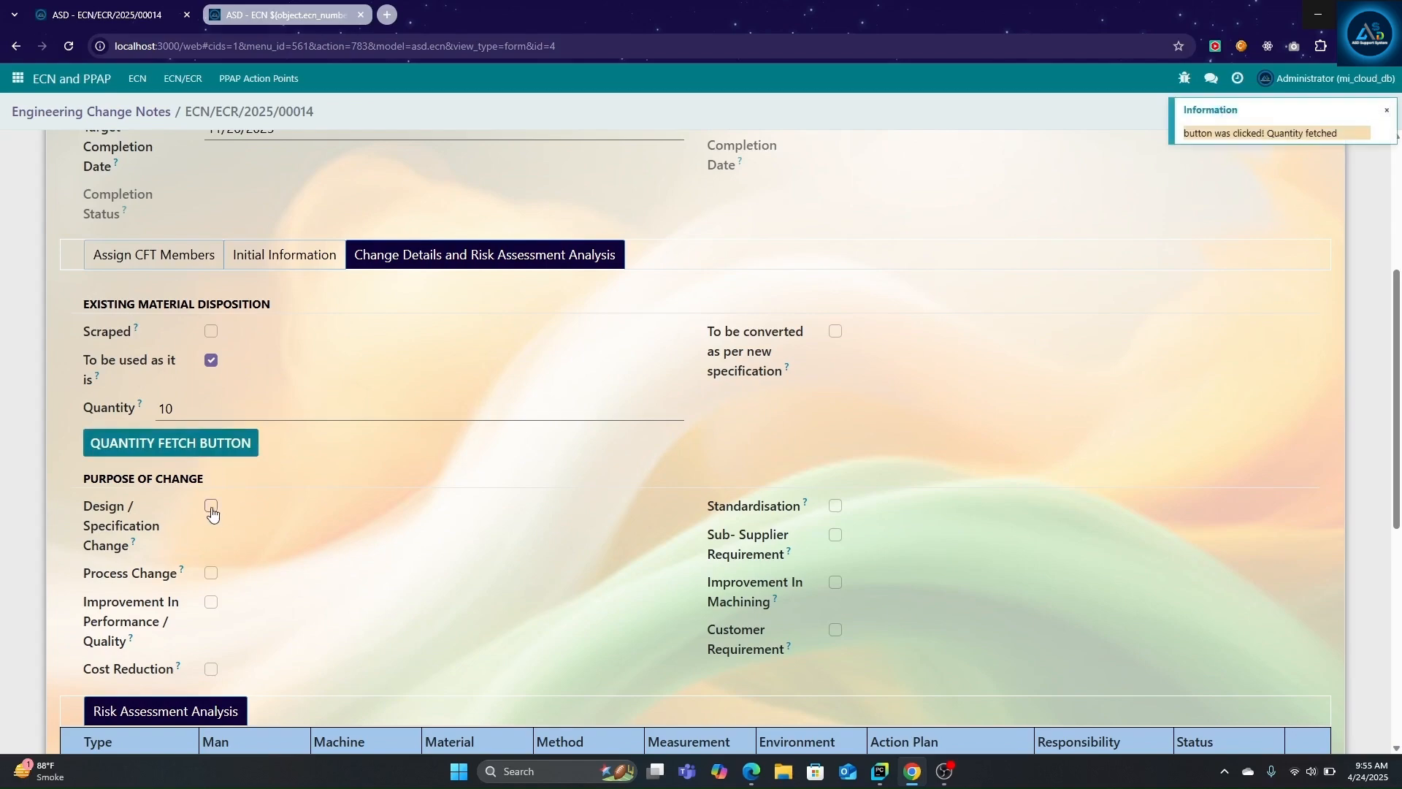
{"action": "left_click", "coordinate": [212, 513]}
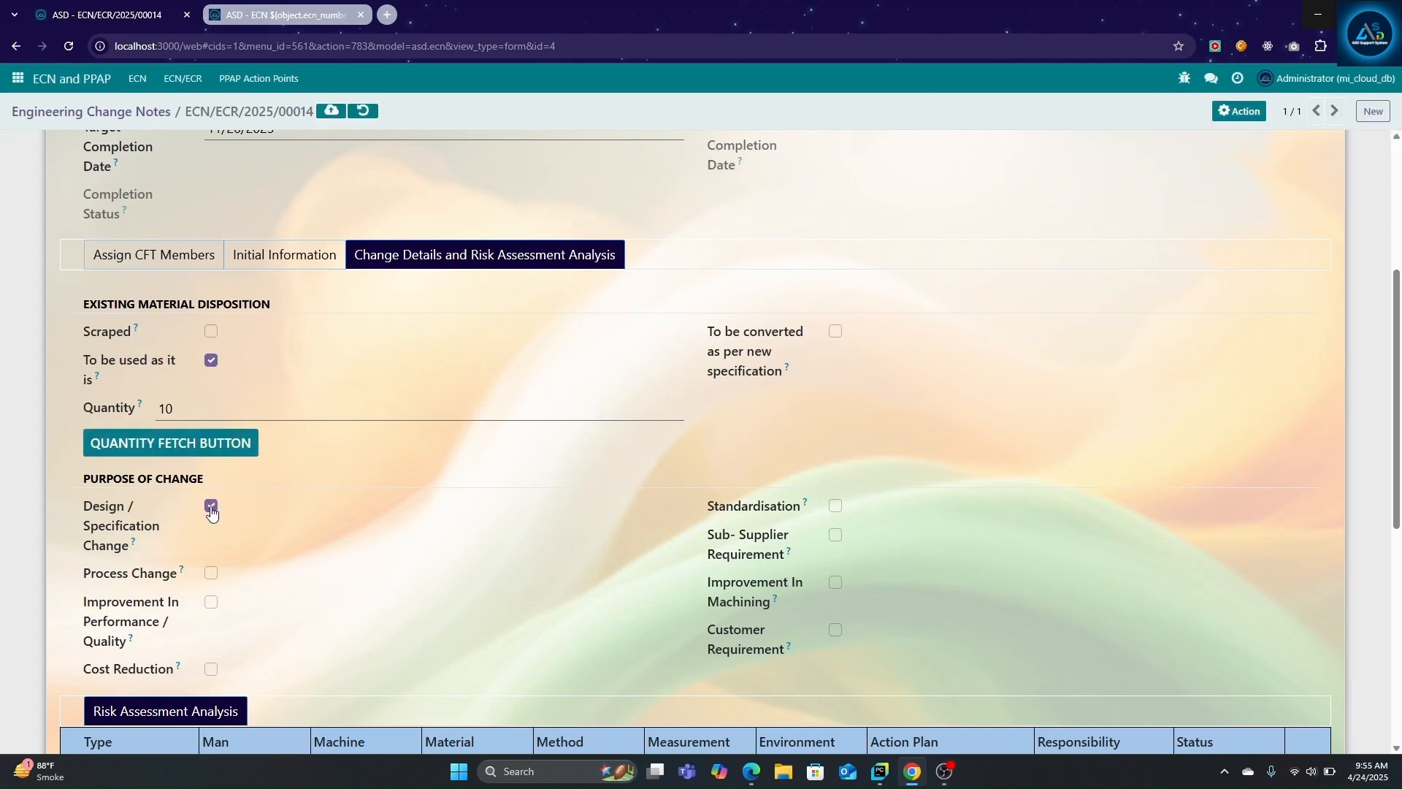
{"action": "left_click", "coordinate": [211, 576]}
{"action": "scroll", "coordinate": [316, 627], "scroll_direction": "down", "scroll_amount": 1}
{"action": "scroll", "coordinate": [357, 617], "scroll_direction": "down", "scroll_amount": 1}
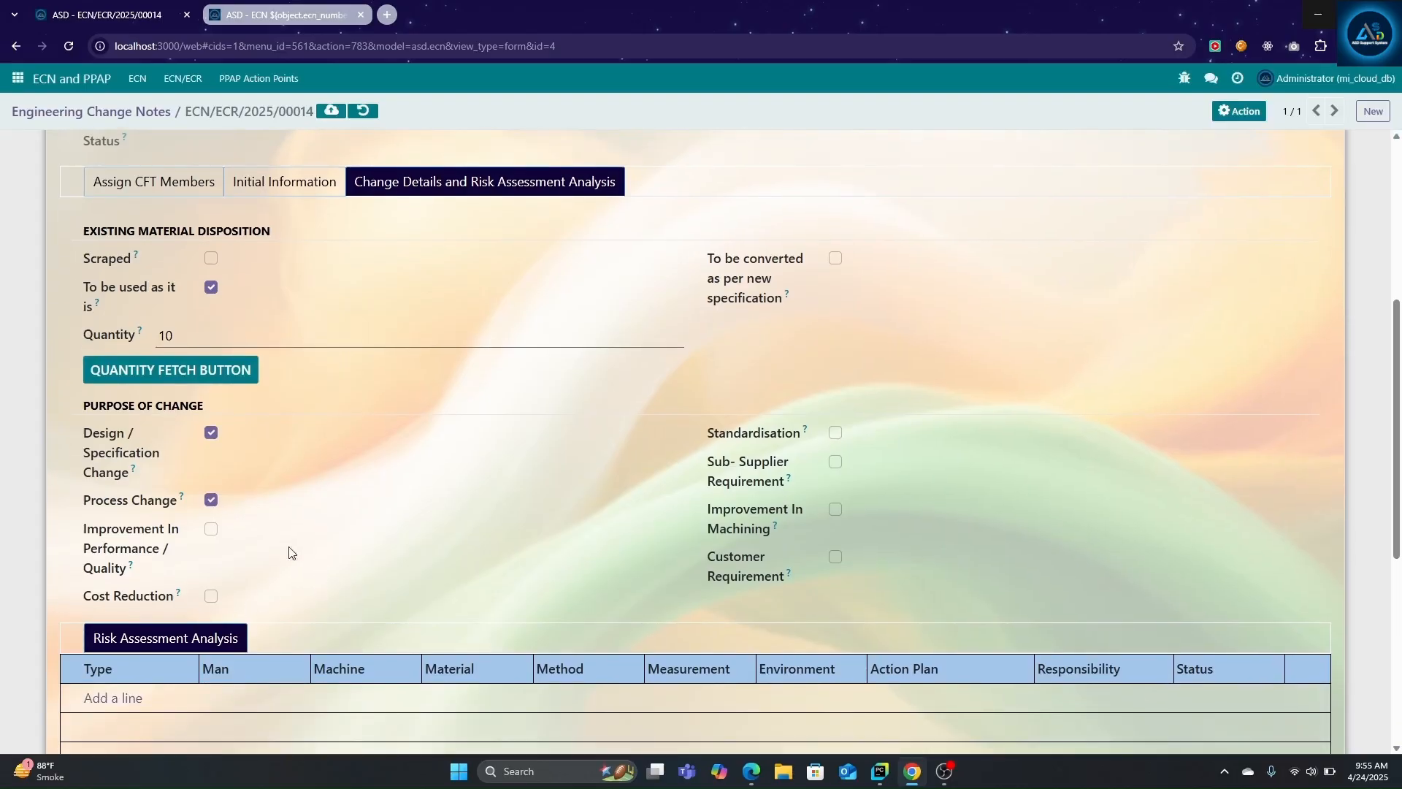
Add a Capital Investment risk assessment line with Method marked, action plan "check" and an employee as responsible.
{"action": "scroll", "coordinate": [321, 577], "scroll_direction": "down", "scroll_amount": 3}
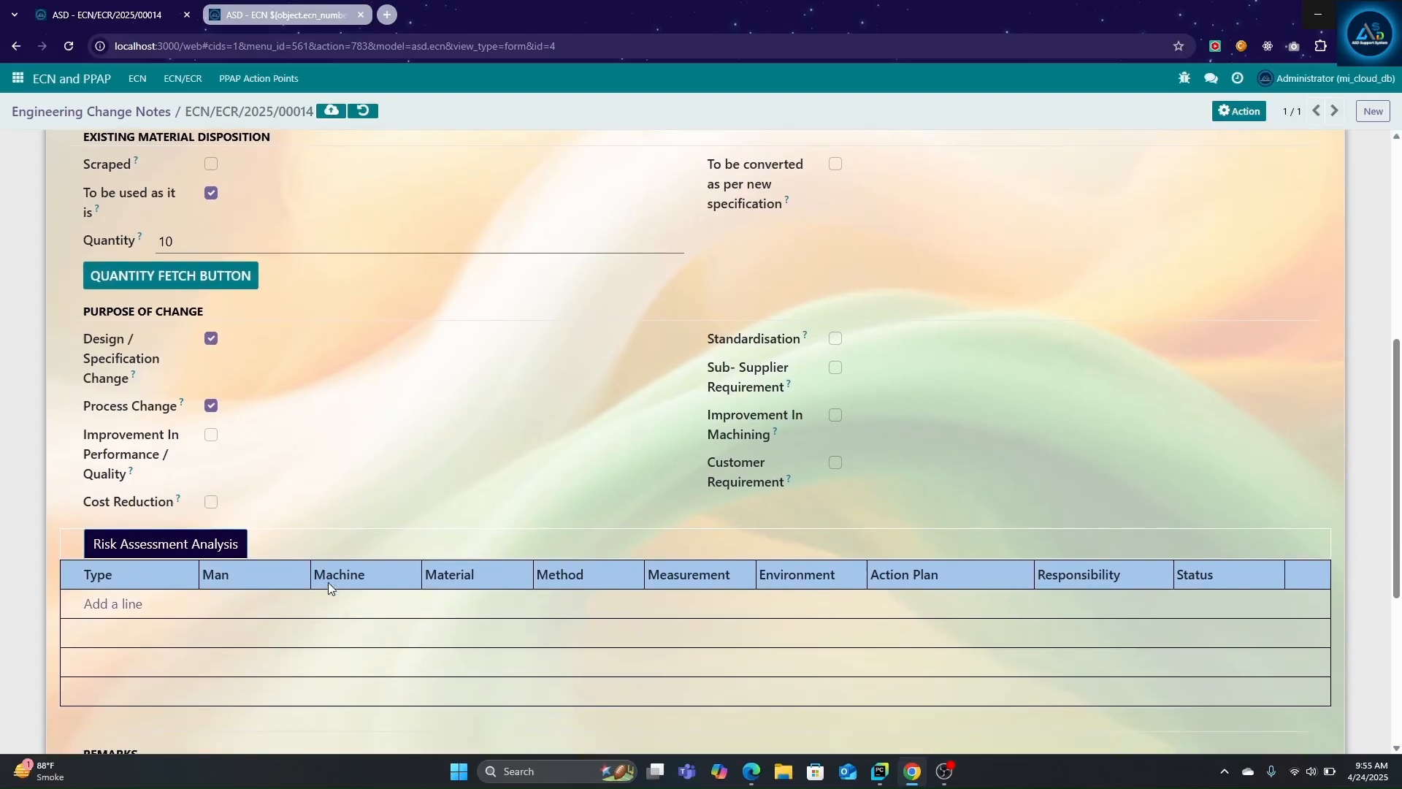
{"action": "left_click", "coordinate": [134, 609]}
{"action": "left_click", "coordinate": [150, 603]}
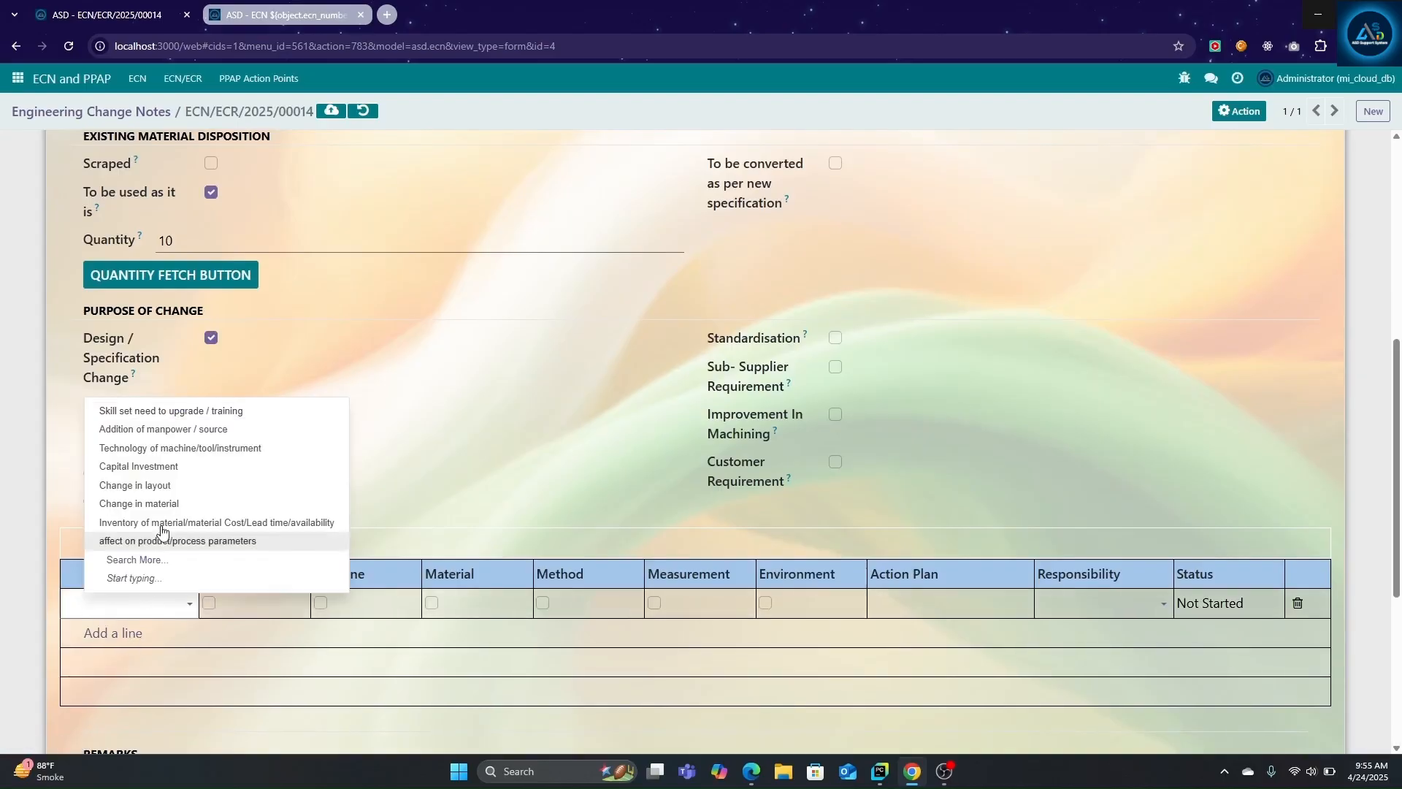
{"action": "left_click", "coordinate": [175, 467]}
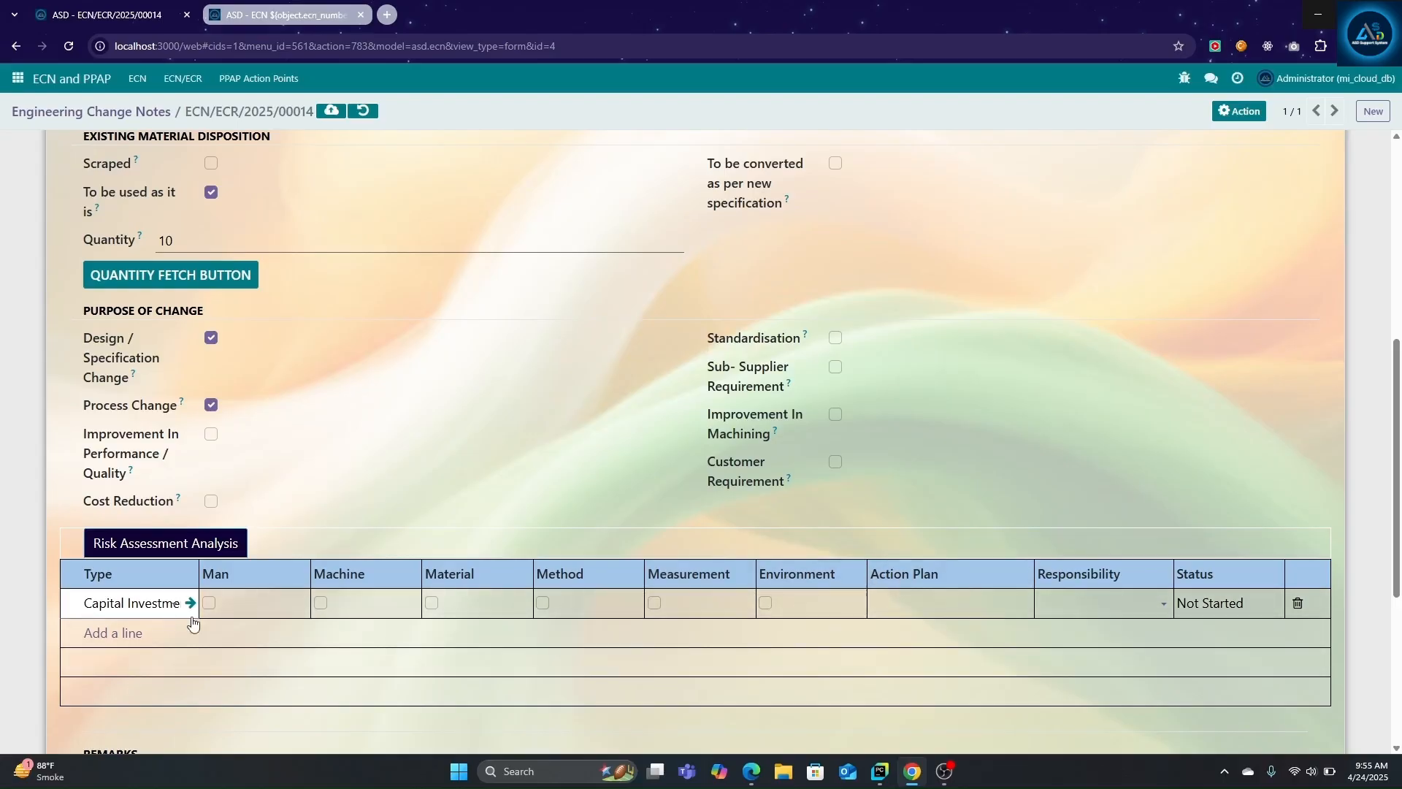
{"action": "left_click", "coordinate": [926, 599]}
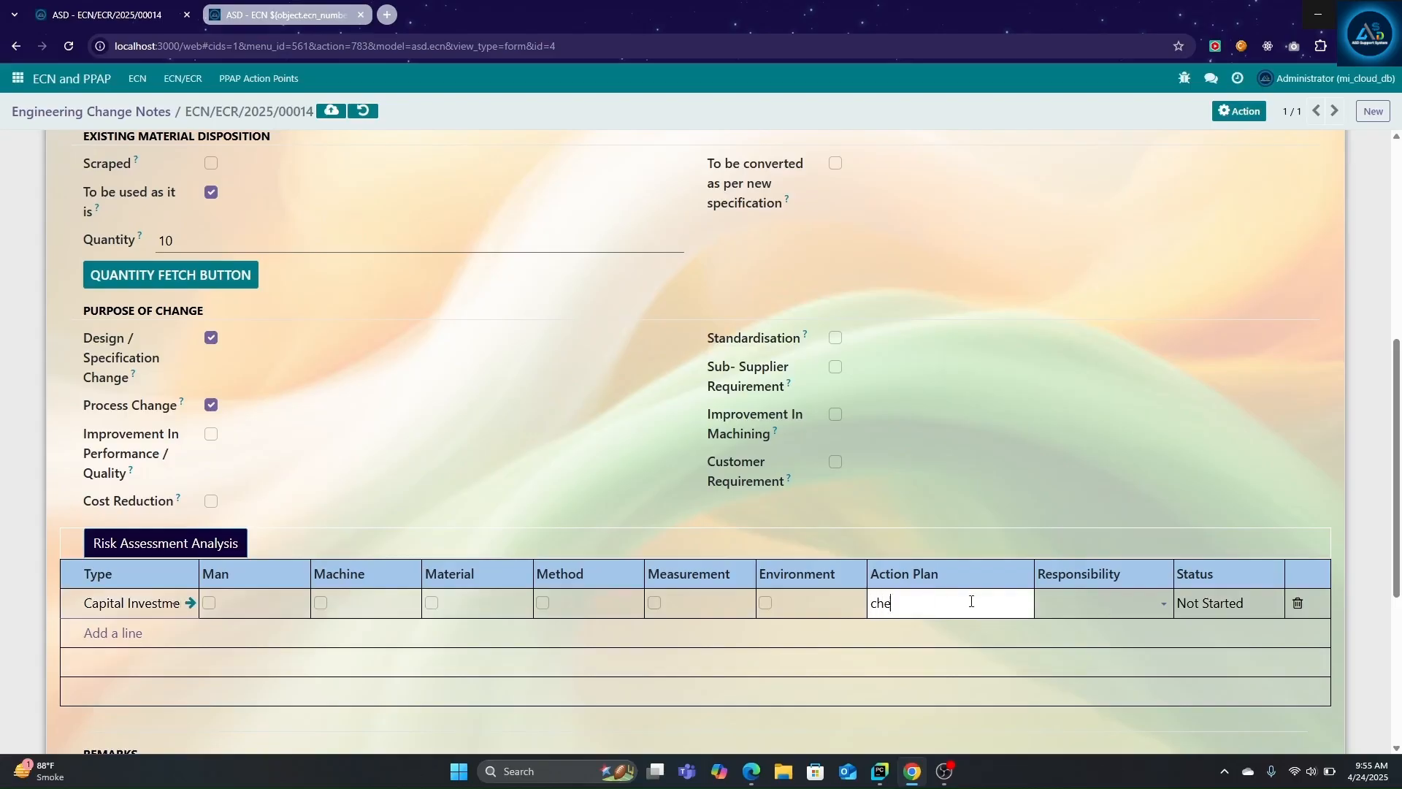
{"action": "left_click", "coordinate": [542, 603]}
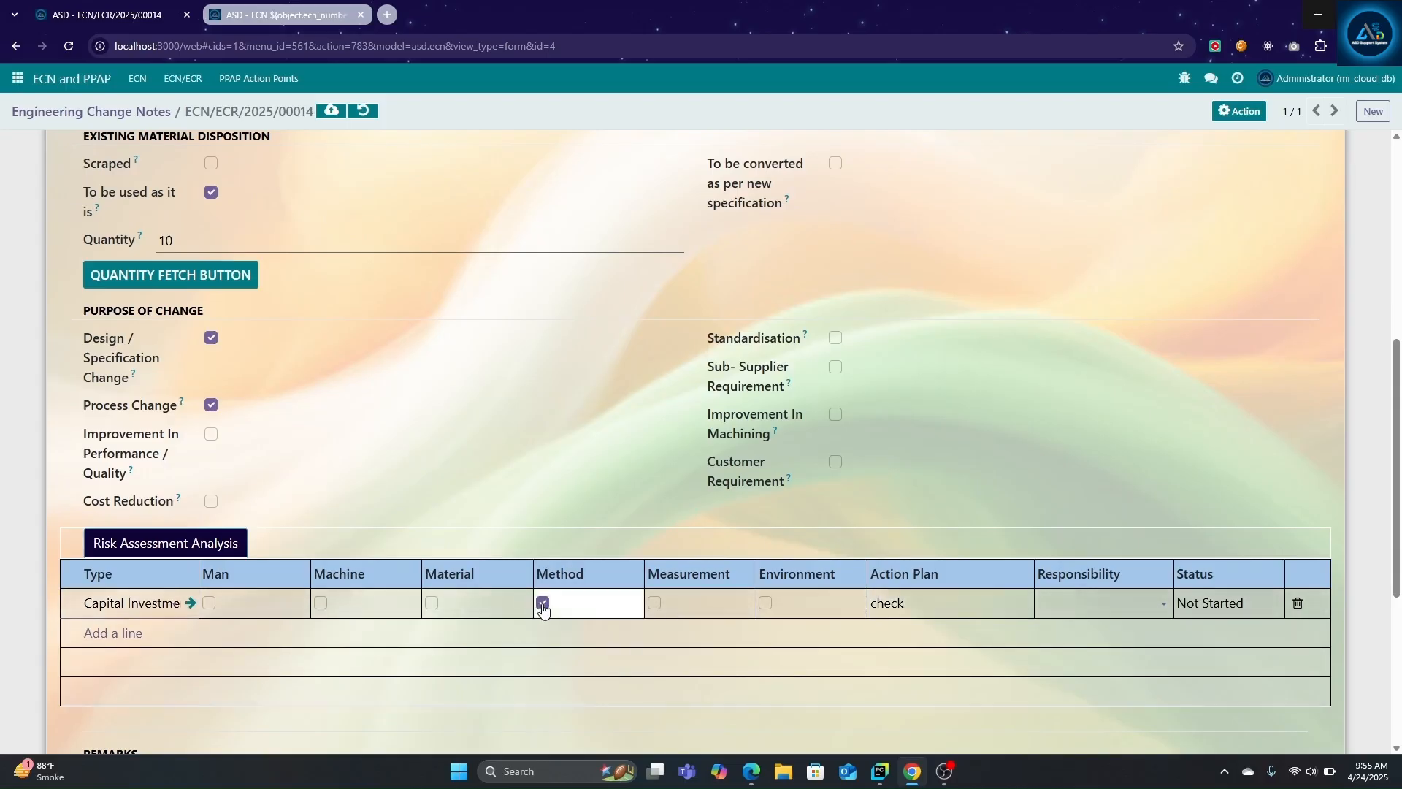
{"action": "left_click", "coordinate": [1134, 600]}
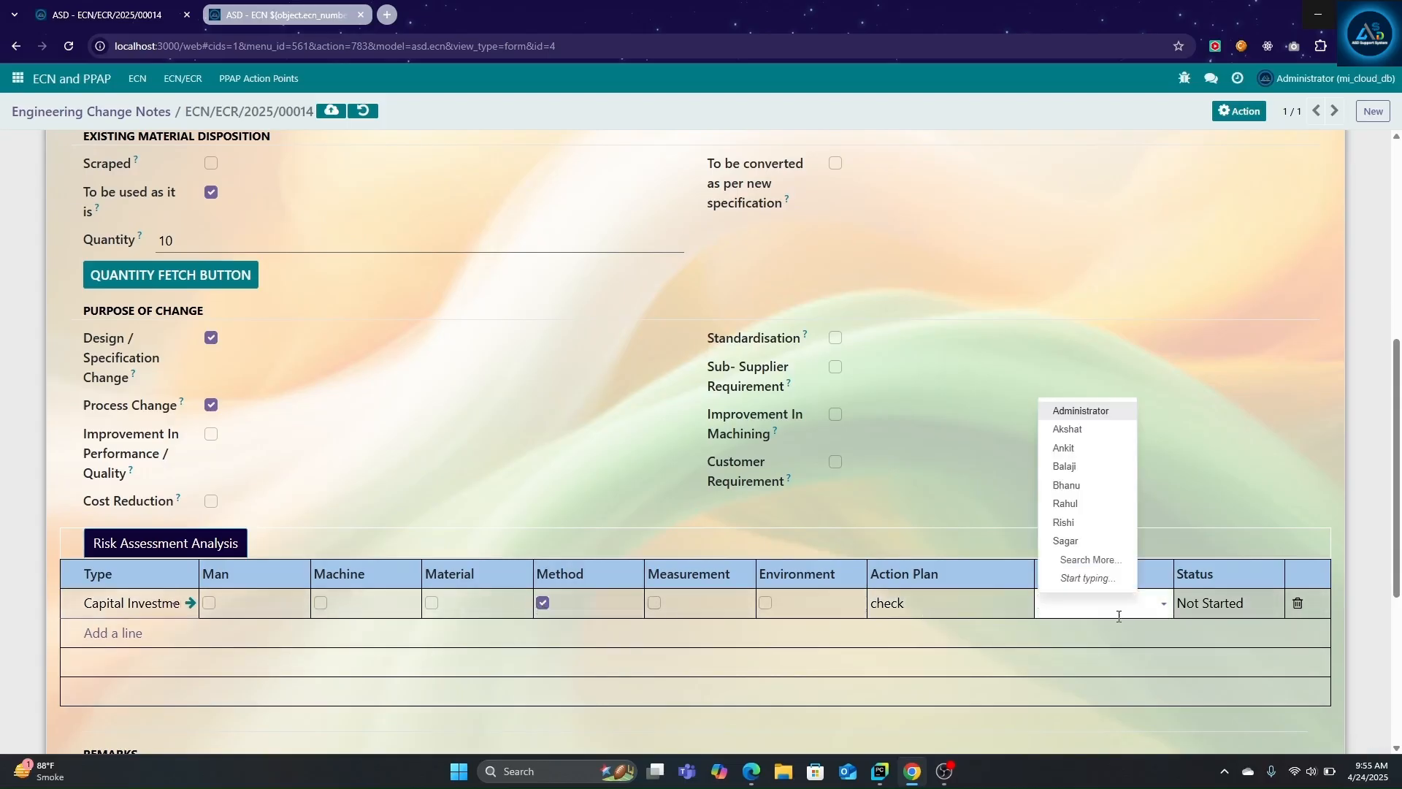
{"action": "left_click", "coordinate": [1073, 503]}
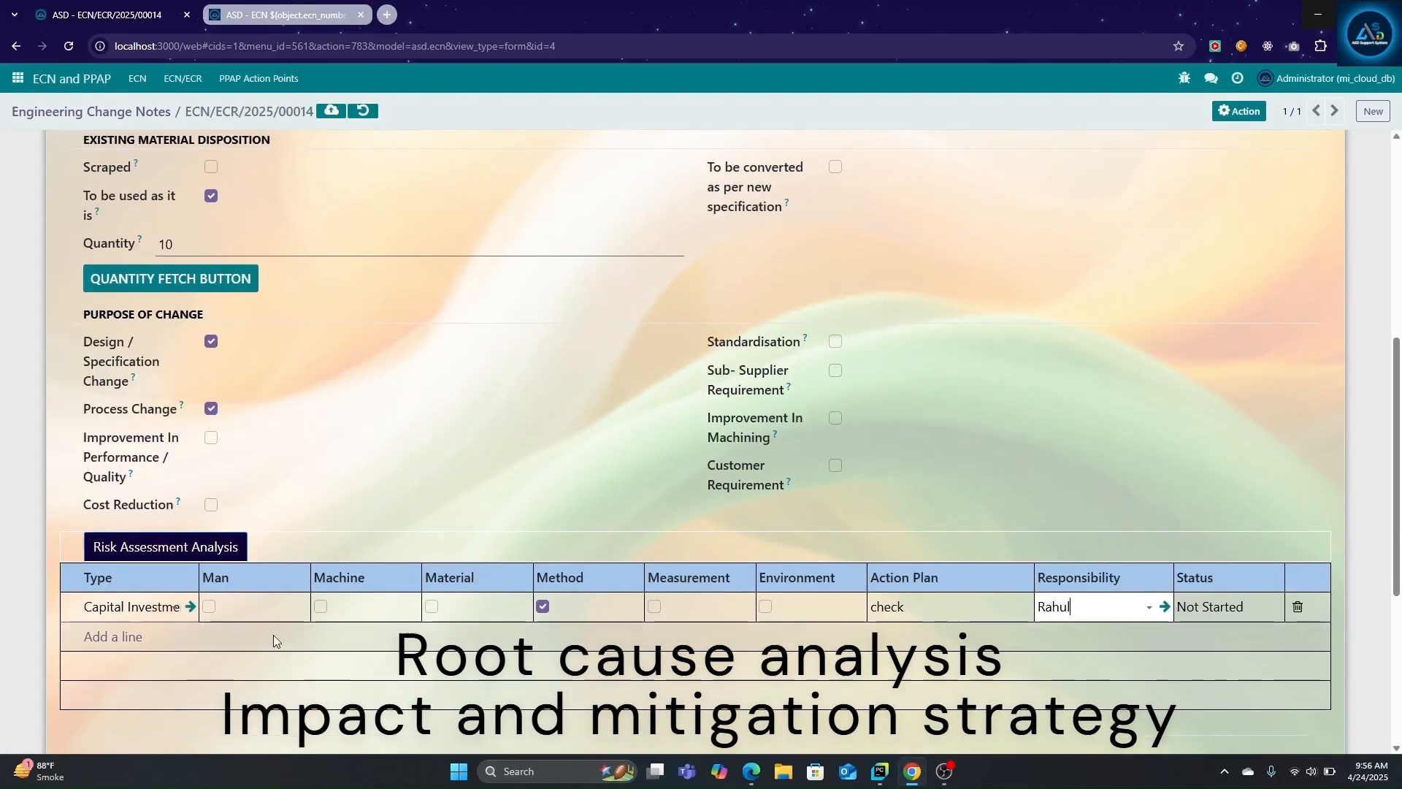
Add a skill-set risk assessment line with Man marked and an employee as responsible, and move the change note to the feasibility check.
{"action": "left_click", "coordinate": [150, 636]}
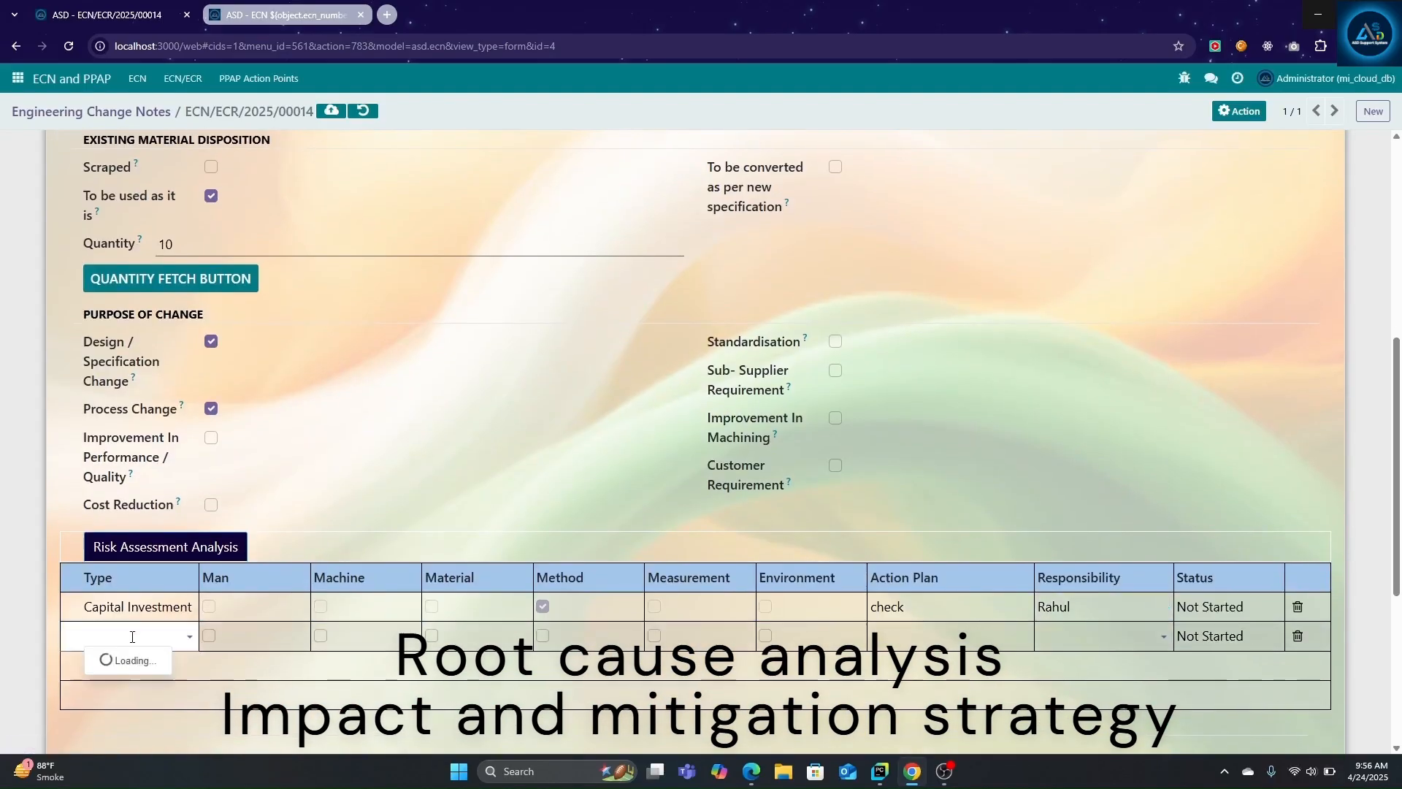
{"action": "left_click", "coordinate": [175, 443]}
{"action": "left_click", "coordinate": [209, 635]}
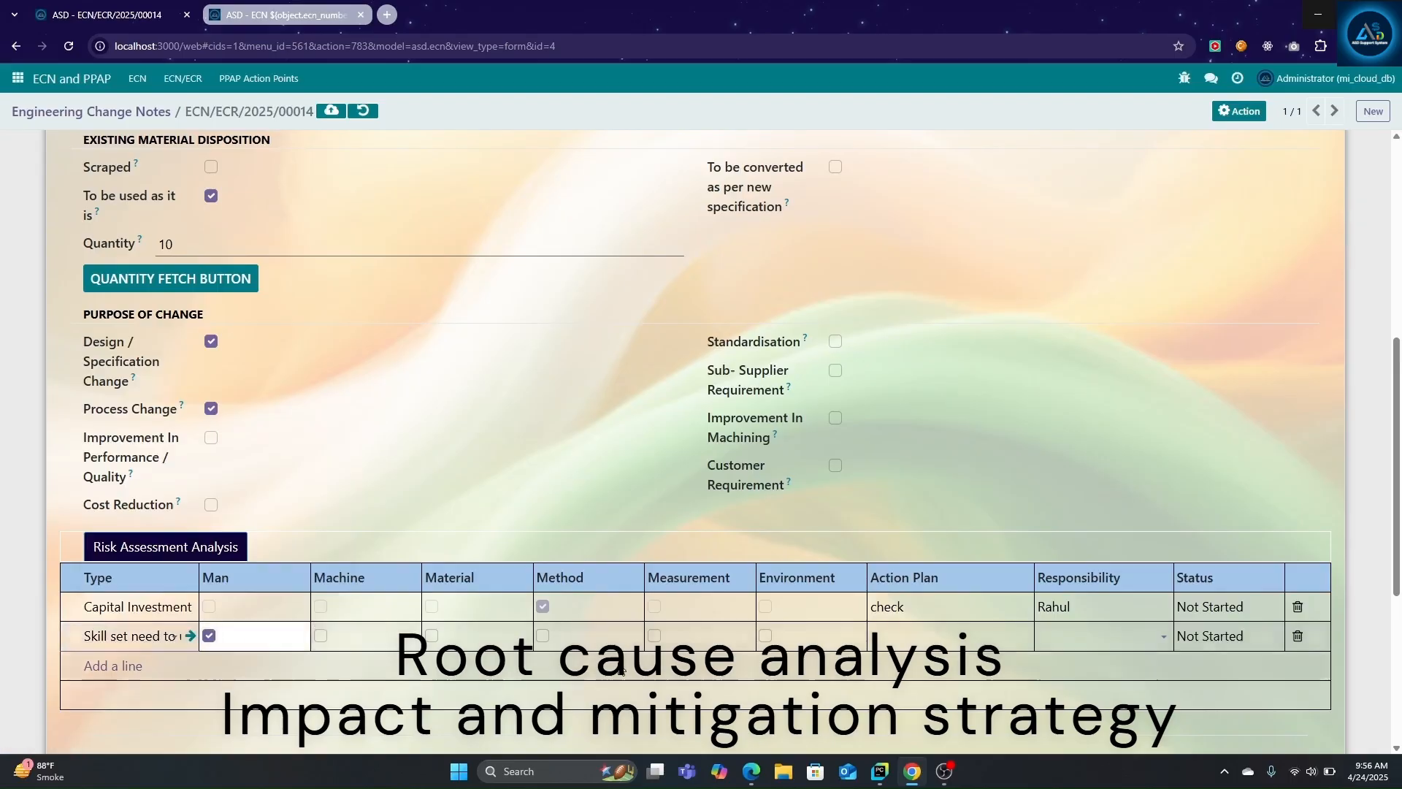
{"action": "left_click", "coordinate": [1079, 636]}
{"action": "left_click", "coordinate": [1065, 499]}
{"action": "scroll", "coordinate": [800, 559], "scroll_direction": "up", "scroll_amount": 7}
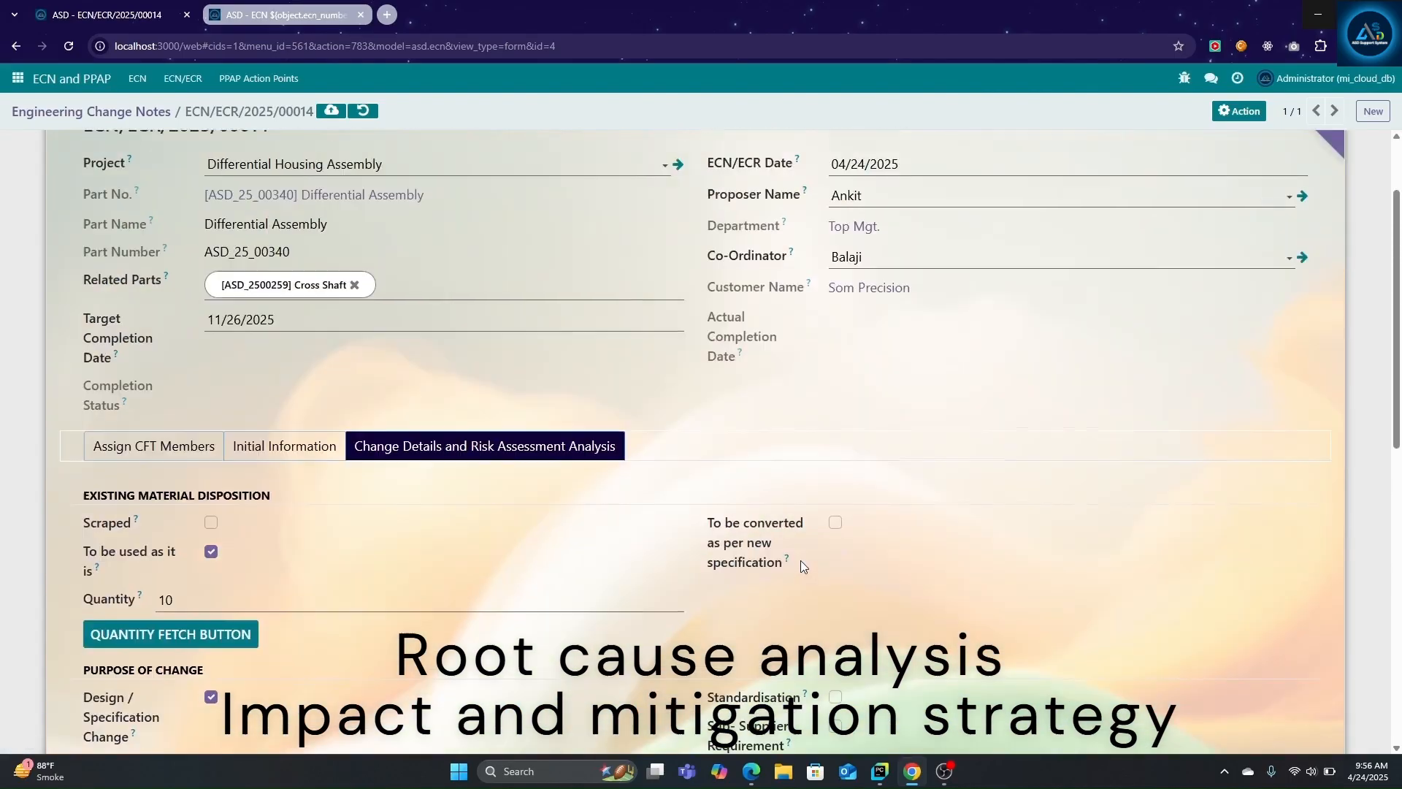
{"action": "left_click", "coordinate": [81, 146]}
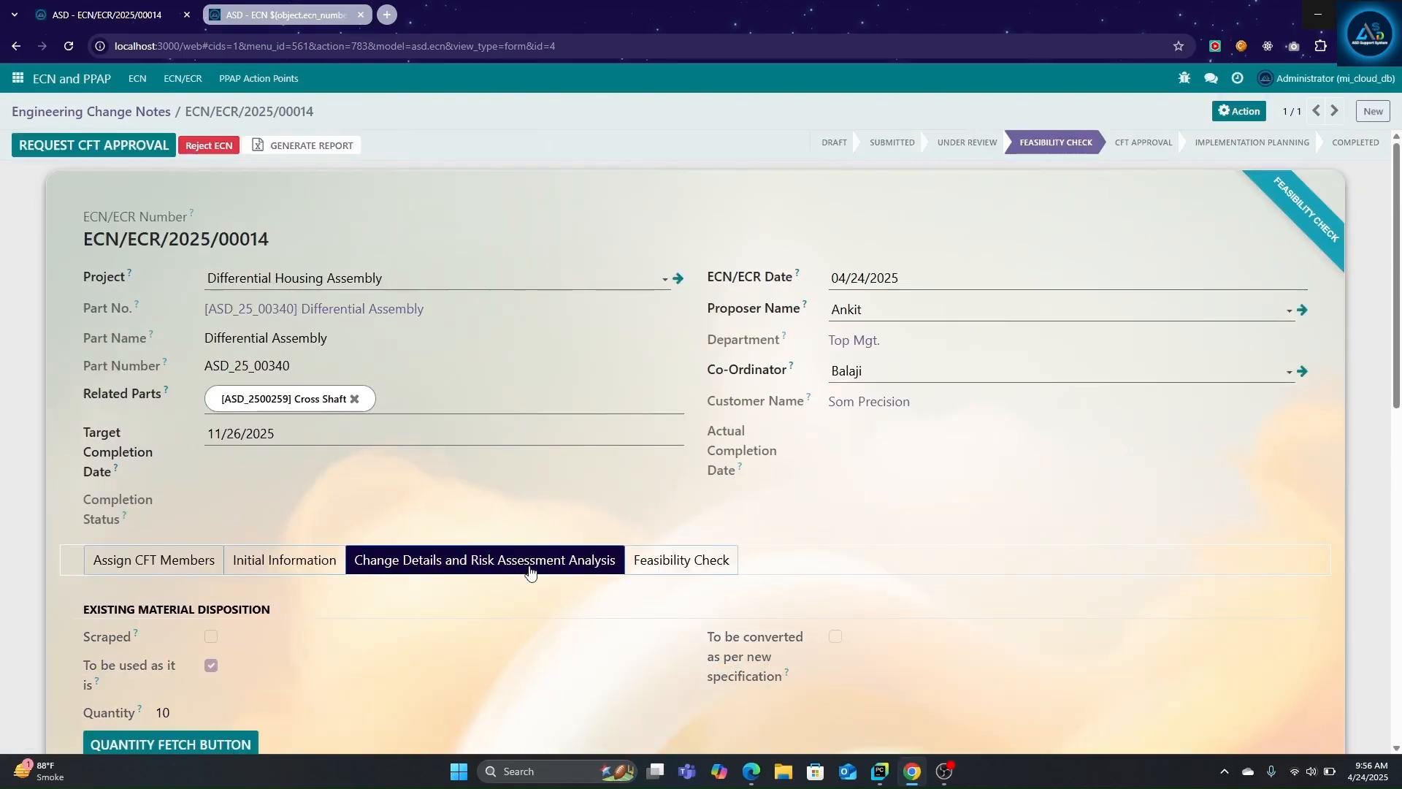
In the feasibility check, mark impact questions 1 (engineering performance specifications) and 3 (Cpk's), and assess the change as Feasible.
{"action": "left_click", "coordinate": [660, 571]}
{"action": "scroll", "coordinate": [435, 427], "scroll_direction": "down", "scroll_amount": 2}
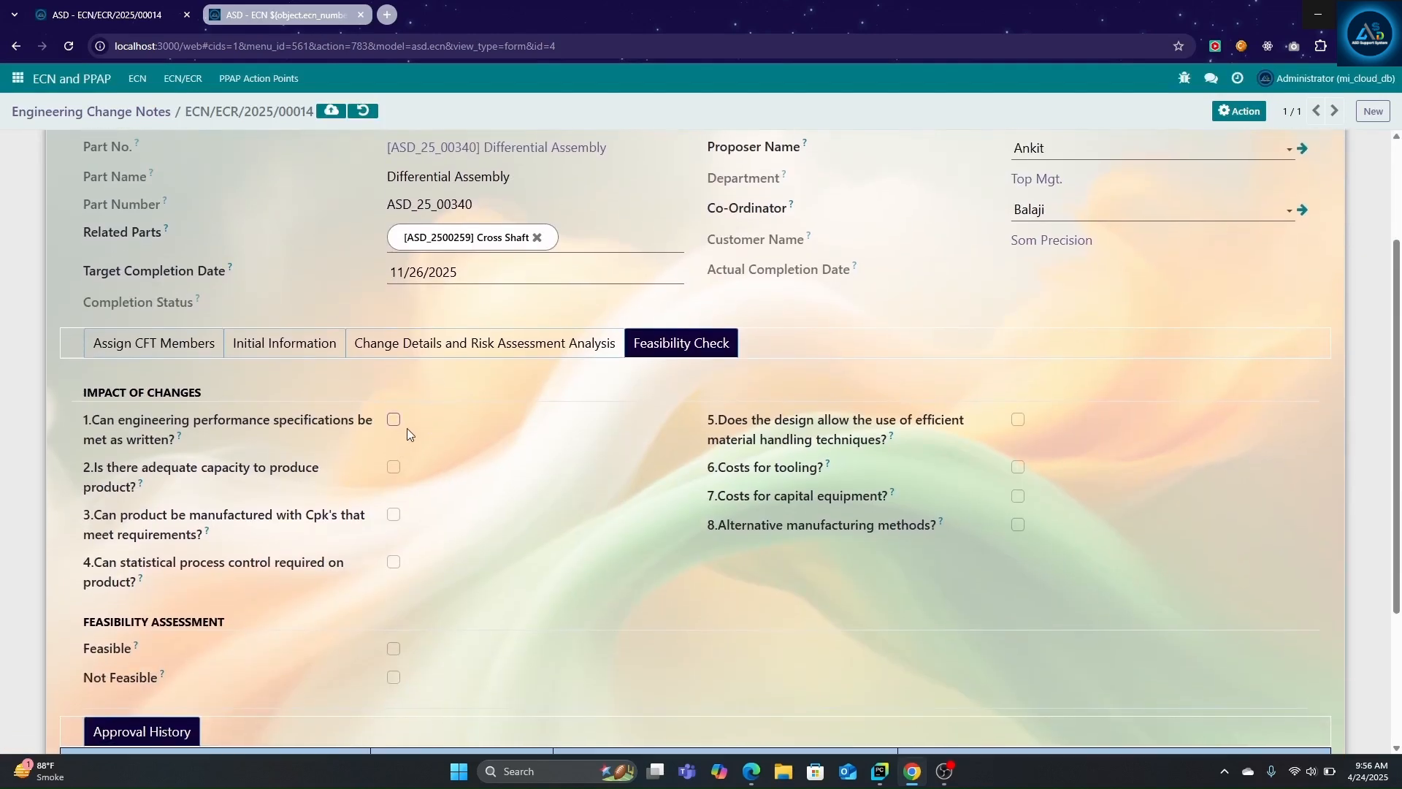
{"action": "left_click", "coordinate": [395, 423]}
{"action": "scroll", "coordinate": [481, 593], "scroll_direction": "down", "scroll_amount": 1}
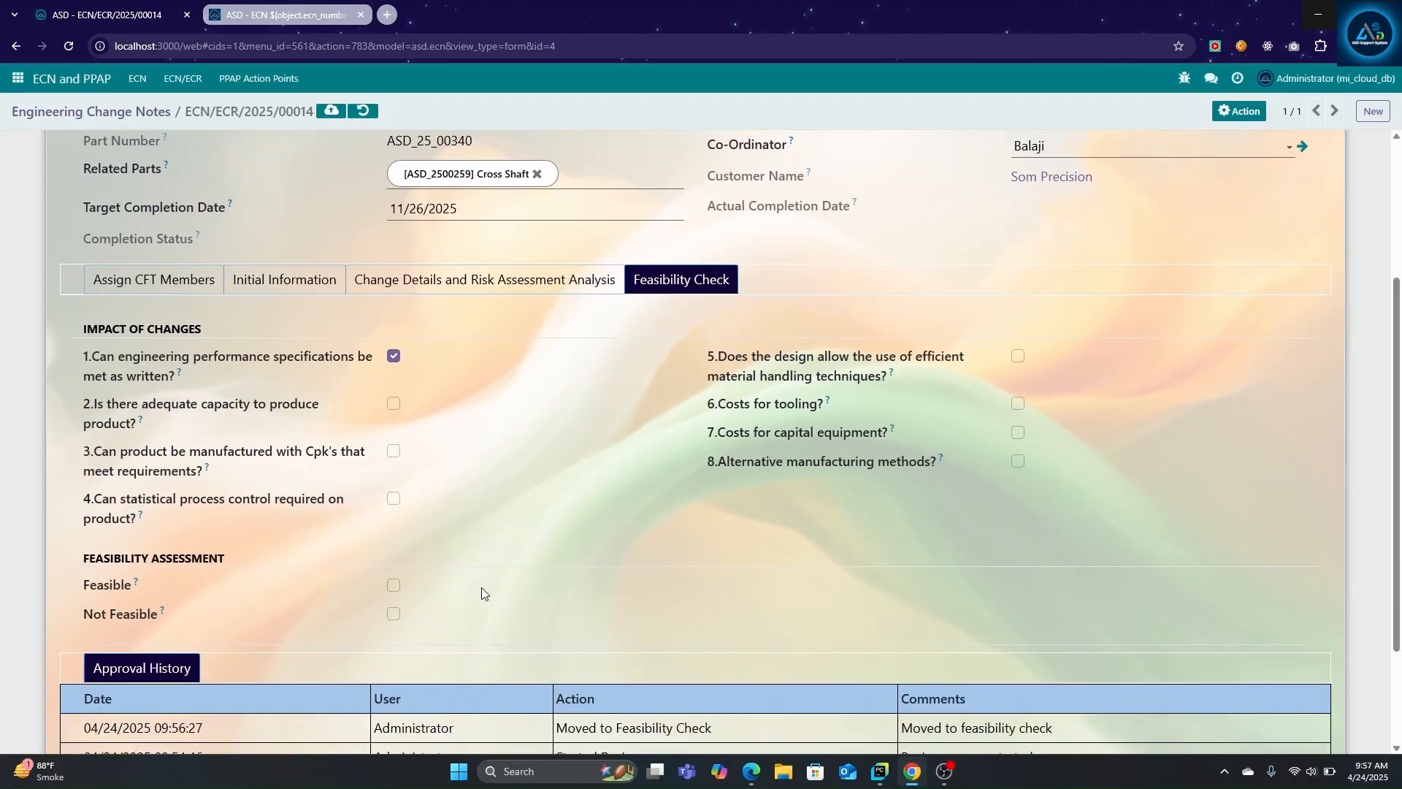
{"action": "scroll", "coordinate": [481, 593], "scroll_direction": "down", "scroll_amount": 1}
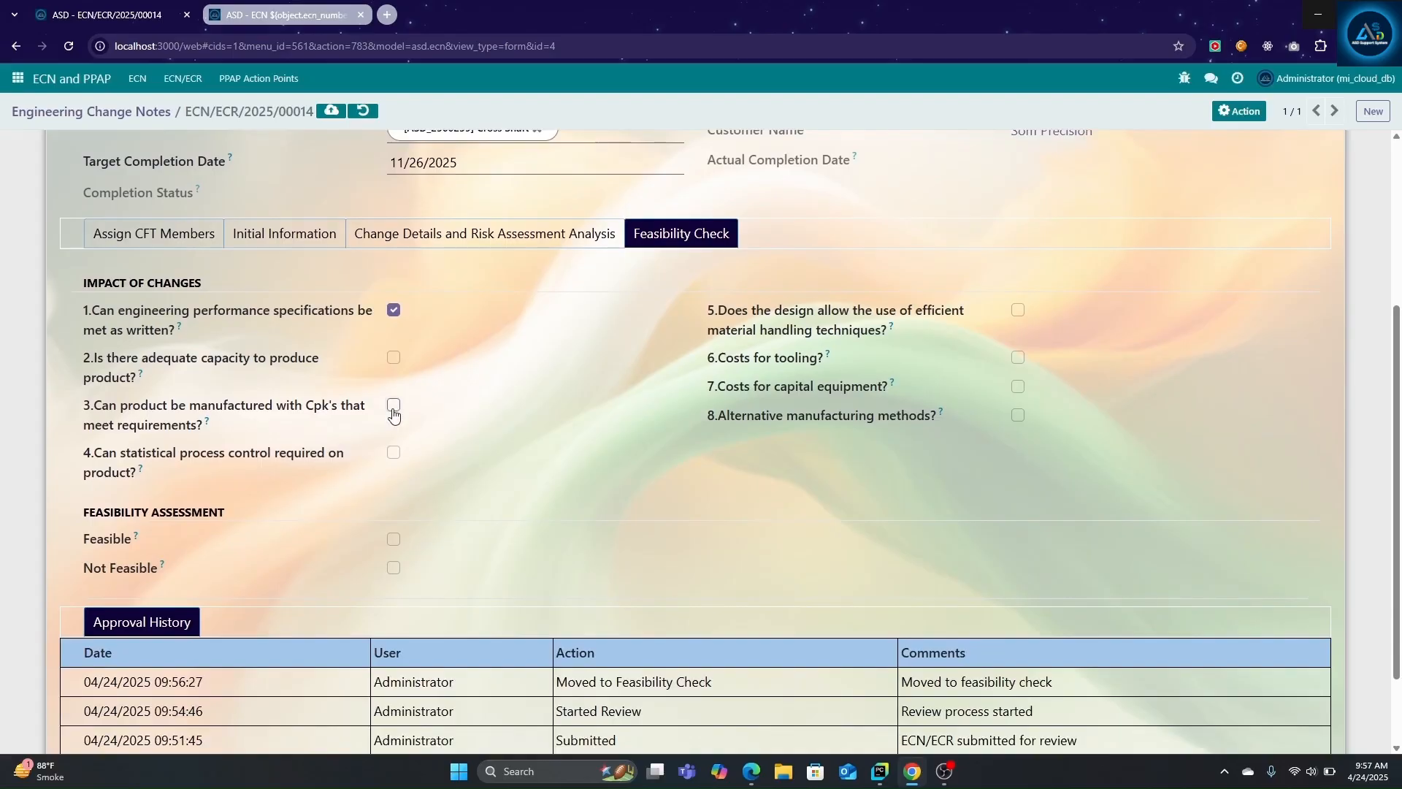
{"action": "left_click", "coordinate": [394, 412]}
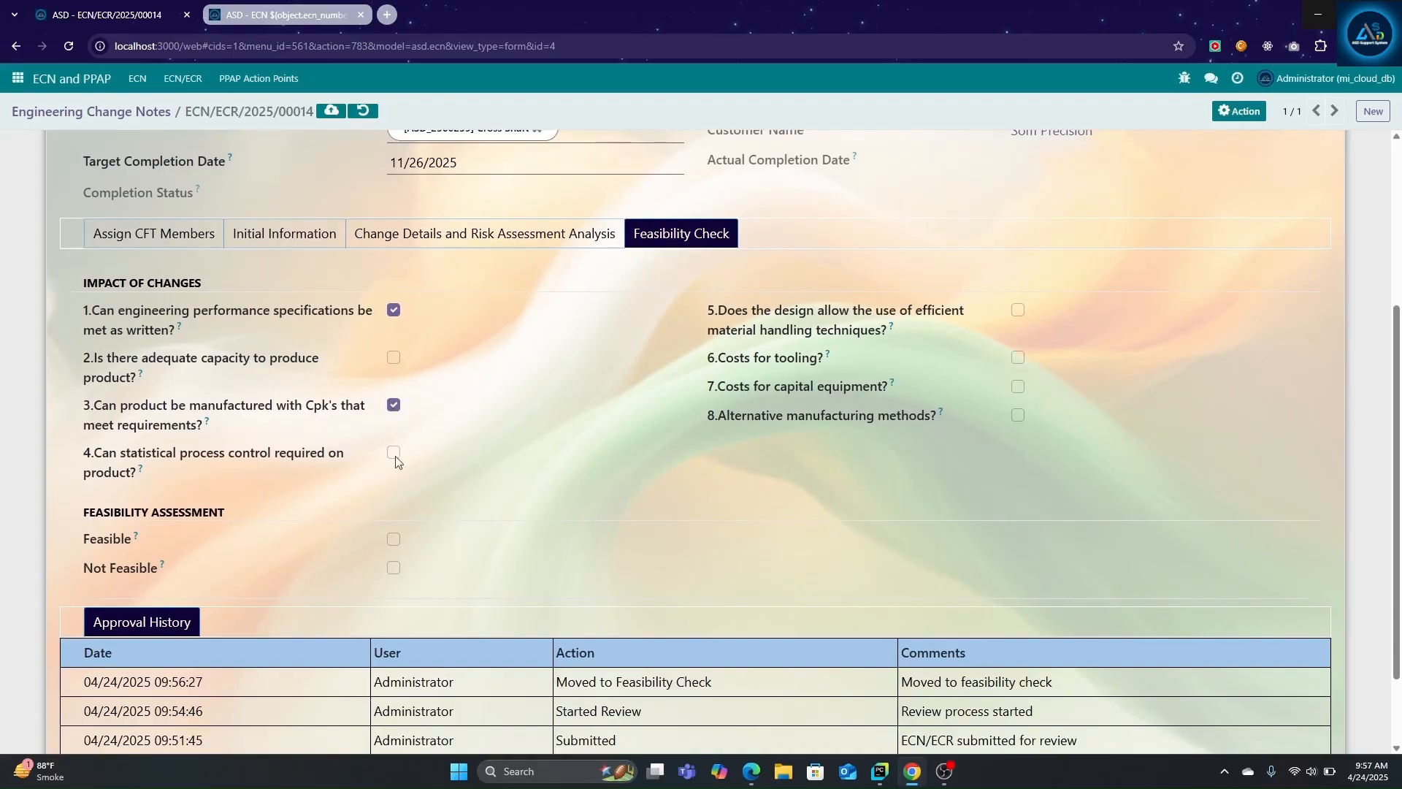
{"action": "left_click", "coordinate": [394, 540]}
Request CFT approval for the change note and advance it to implementation planning.
{"action": "scroll", "coordinate": [457, 481], "scroll_direction": "up", "scroll_amount": 5}
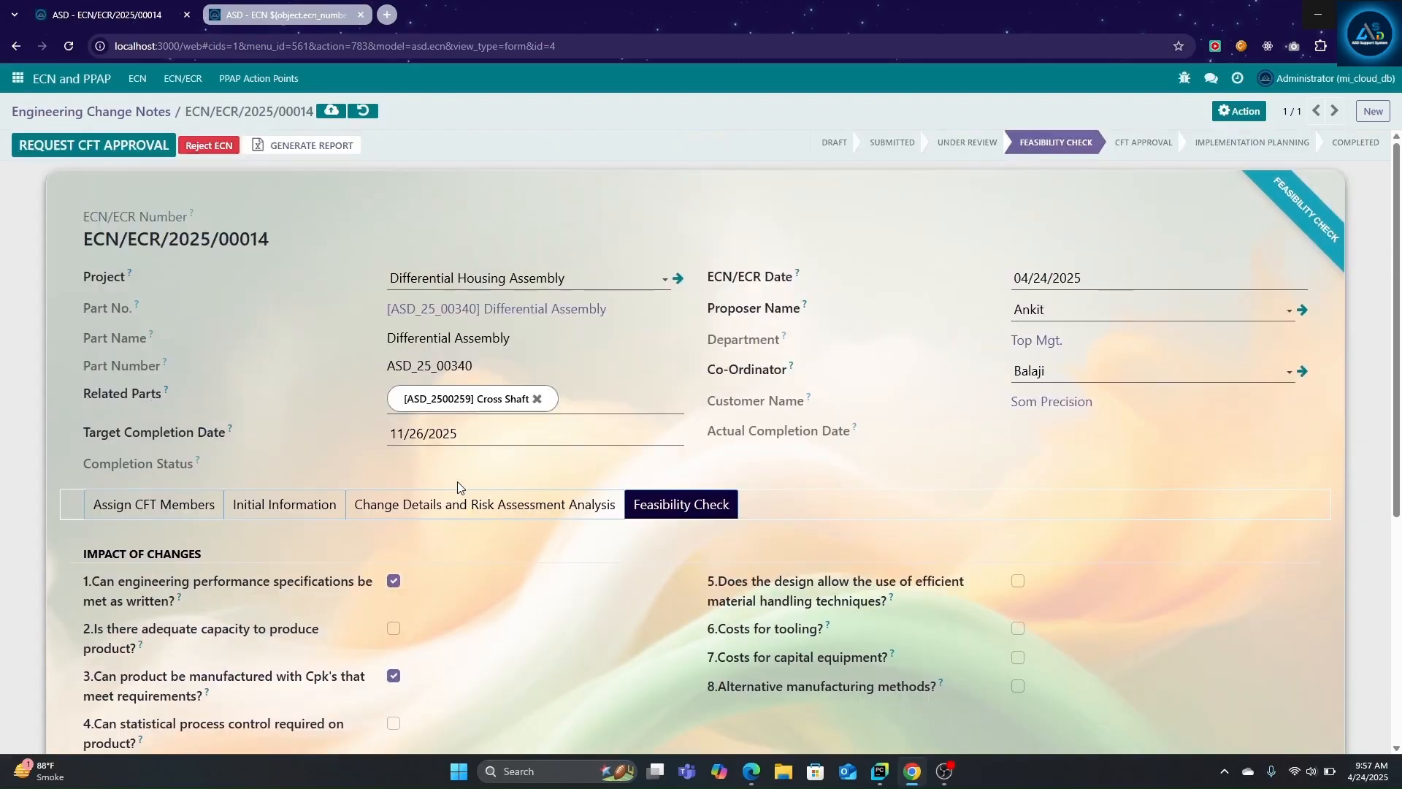
{"action": "left_click", "coordinate": [108, 143]}
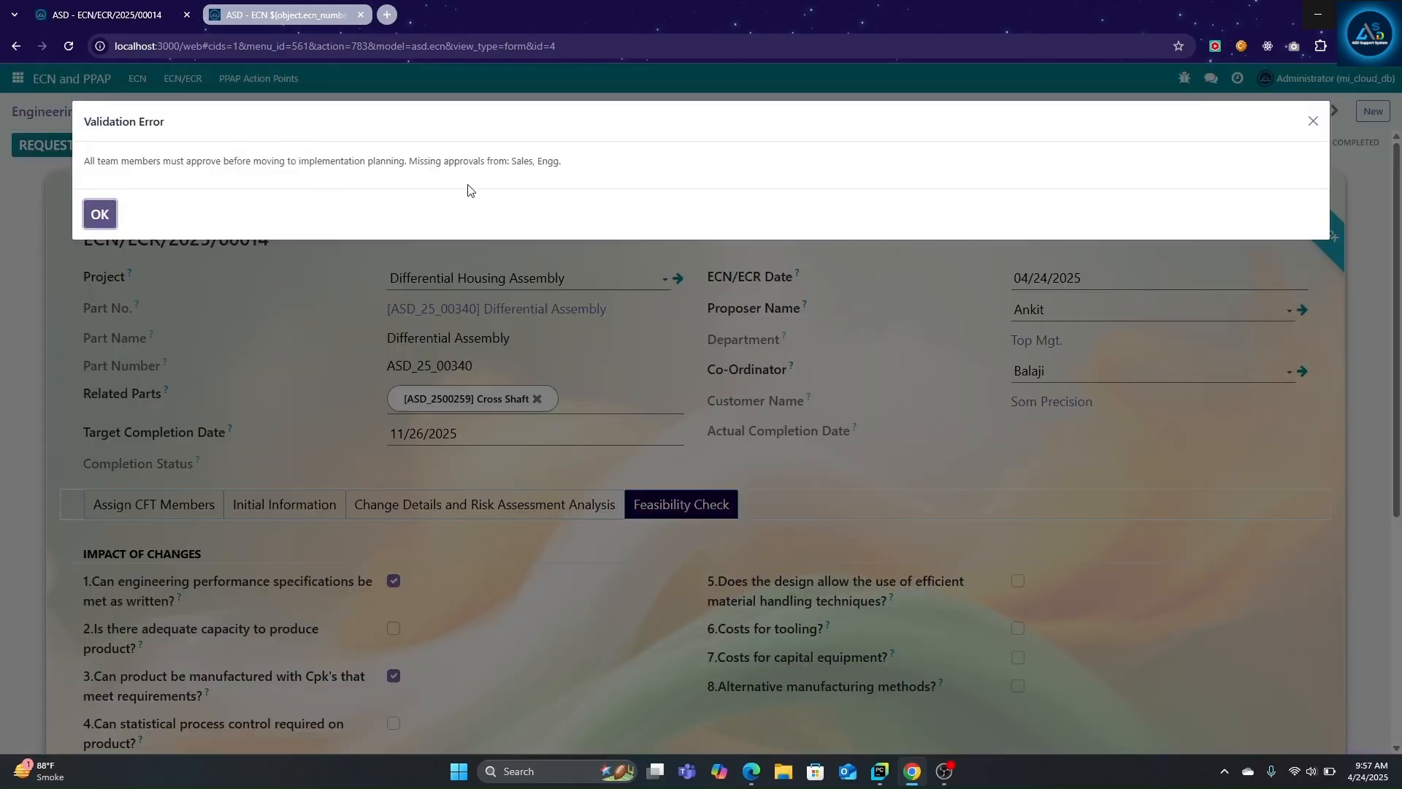
{"action": "left_click", "coordinate": [100, 215]}
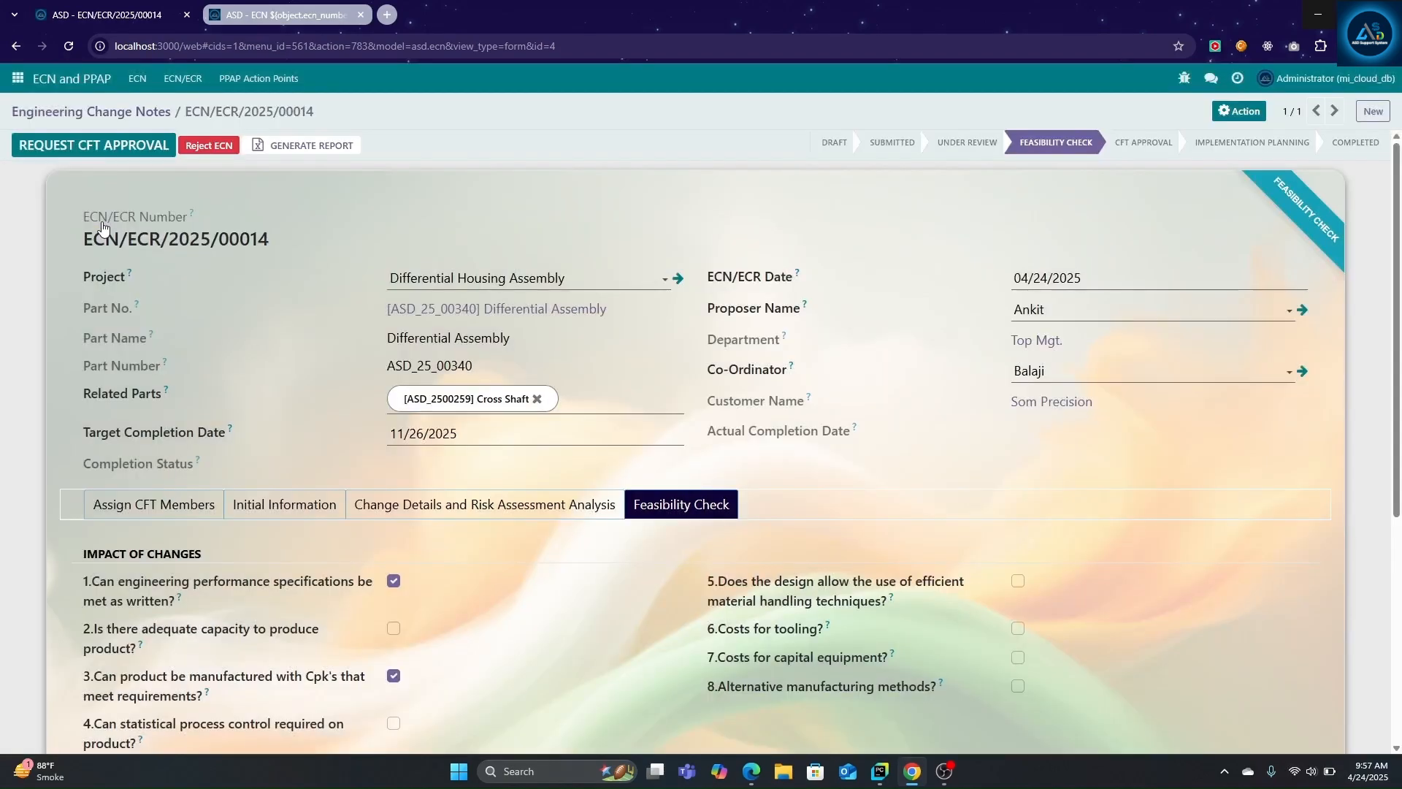
{"action": "left_click", "coordinate": [98, 148]}
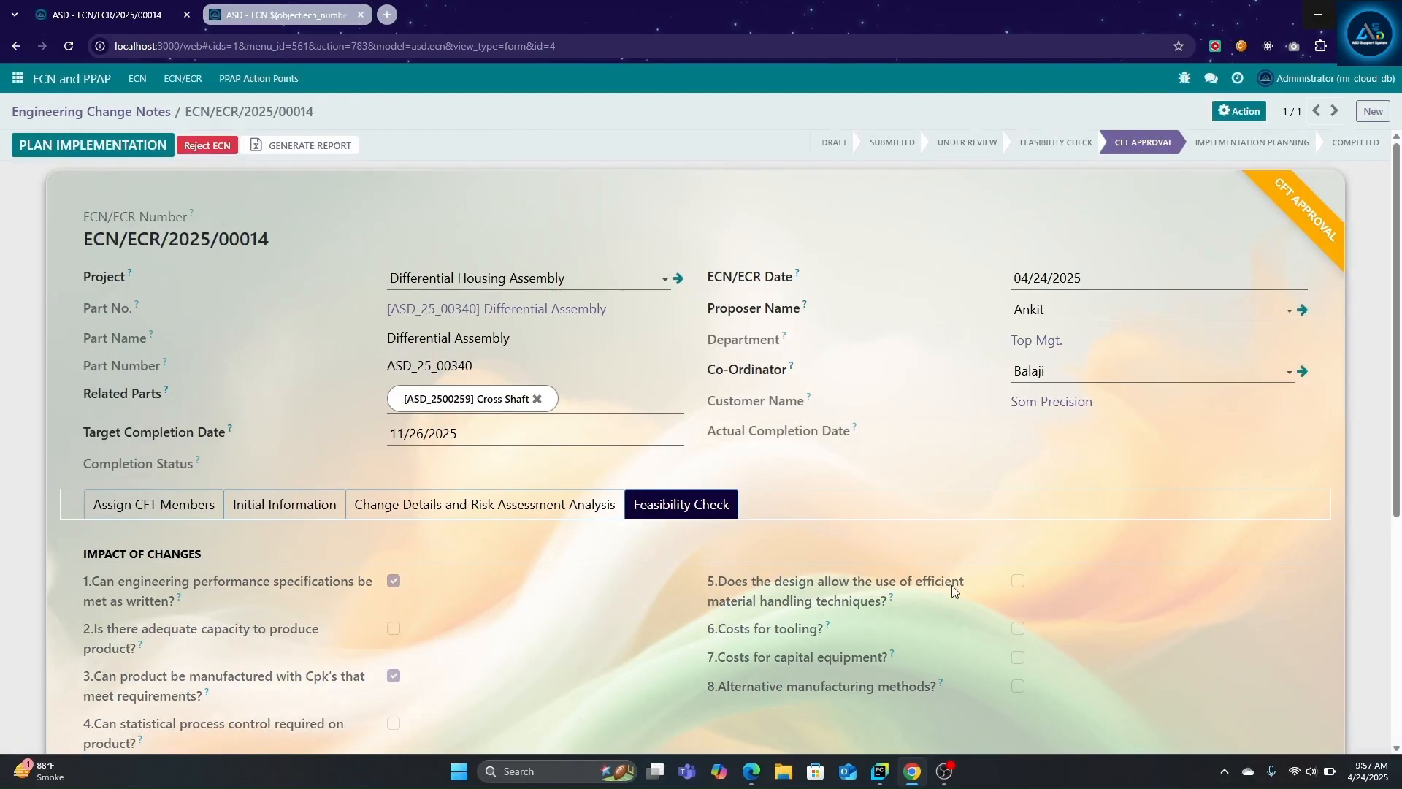
{"action": "left_click", "coordinate": [95, 152]}
Open the implementation plan and look through its format list, additional formats and PPAP requirements.
{"action": "left_click", "coordinate": [759, 504]}
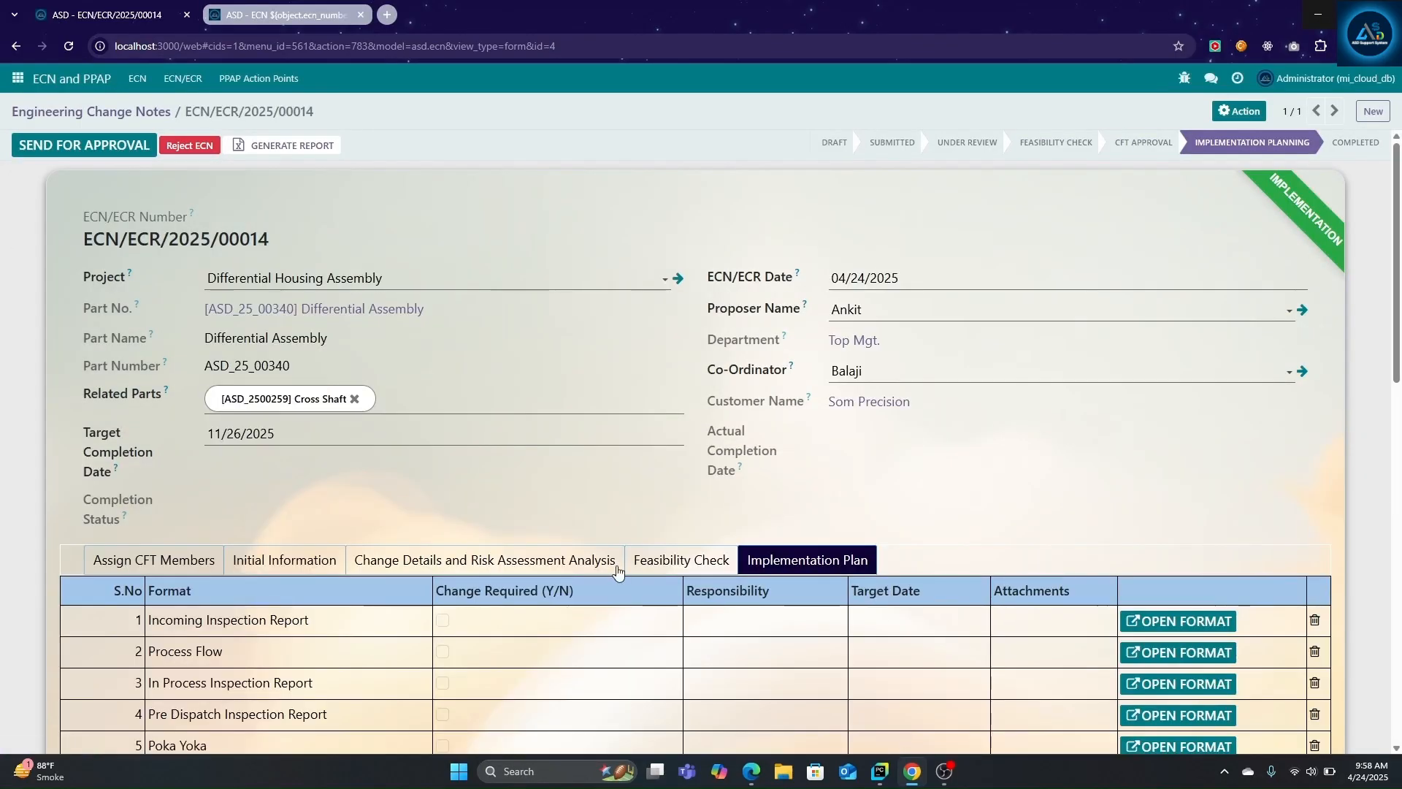
{"action": "scroll", "coordinate": [617, 572], "scroll_direction": "down", "scroll_amount": 2}
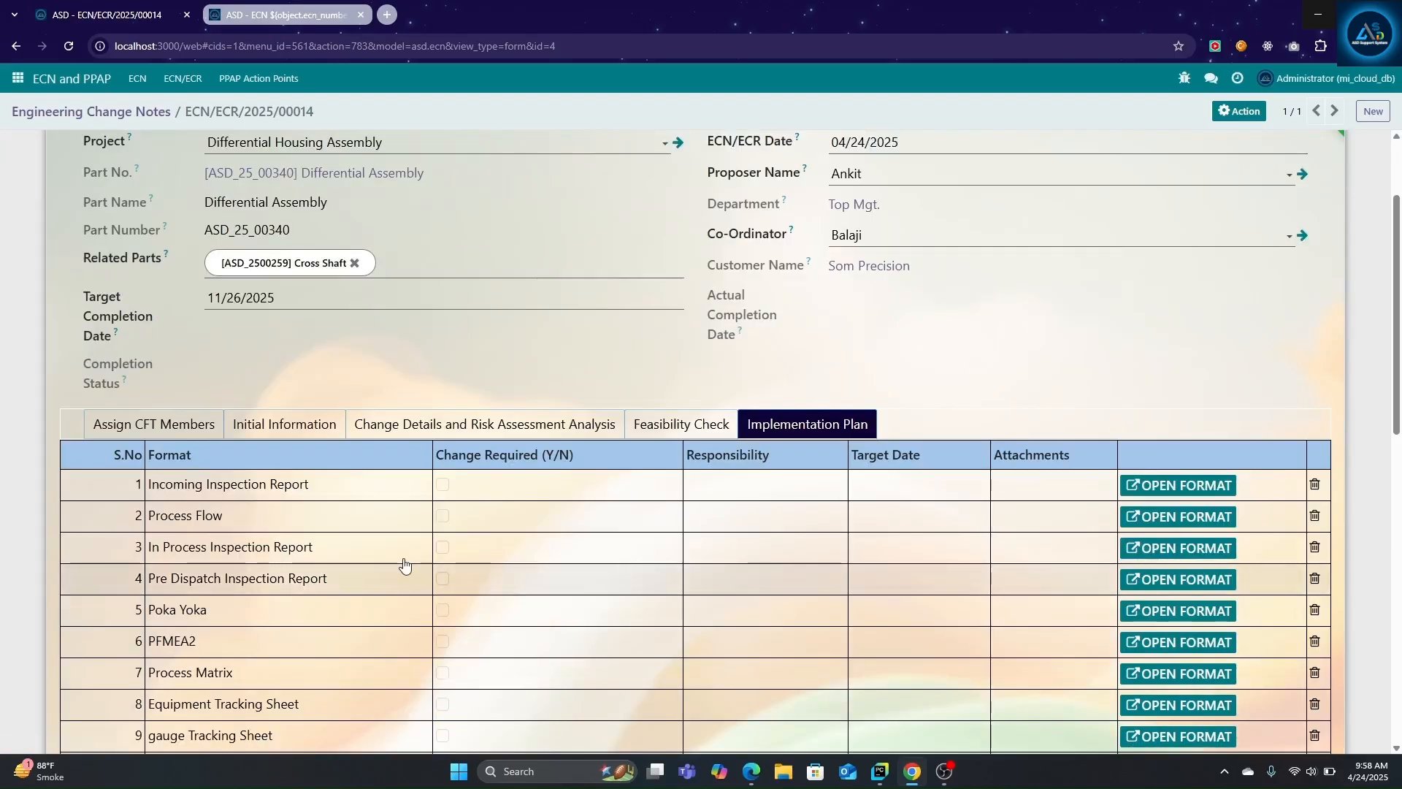
{"action": "scroll", "coordinate": [404, 566], "scroll_direction": "down", "scroll_amount": 1}
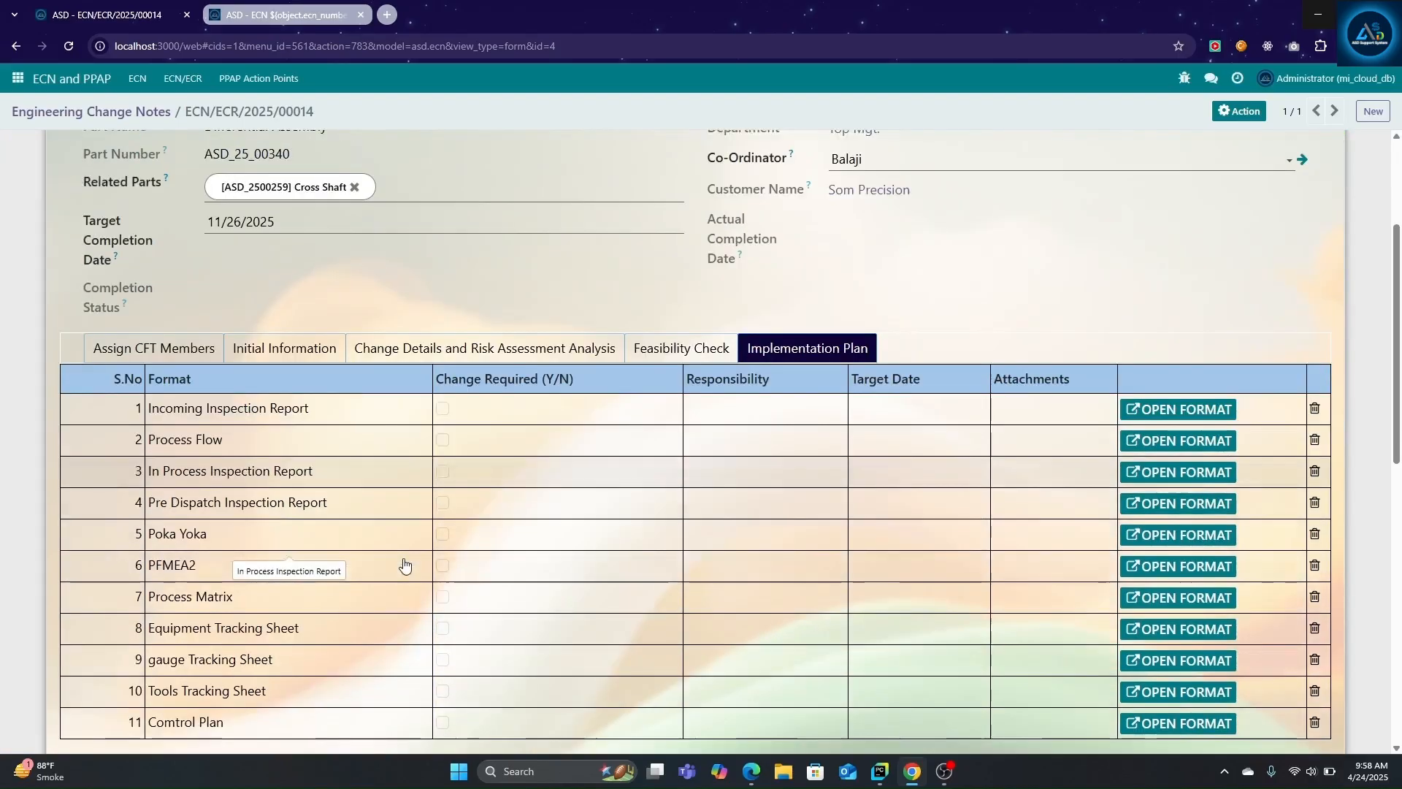
{"action": "scroll", "coordinate": [411, 582], "scroll_direction": "down", "scroll_amount": 2}
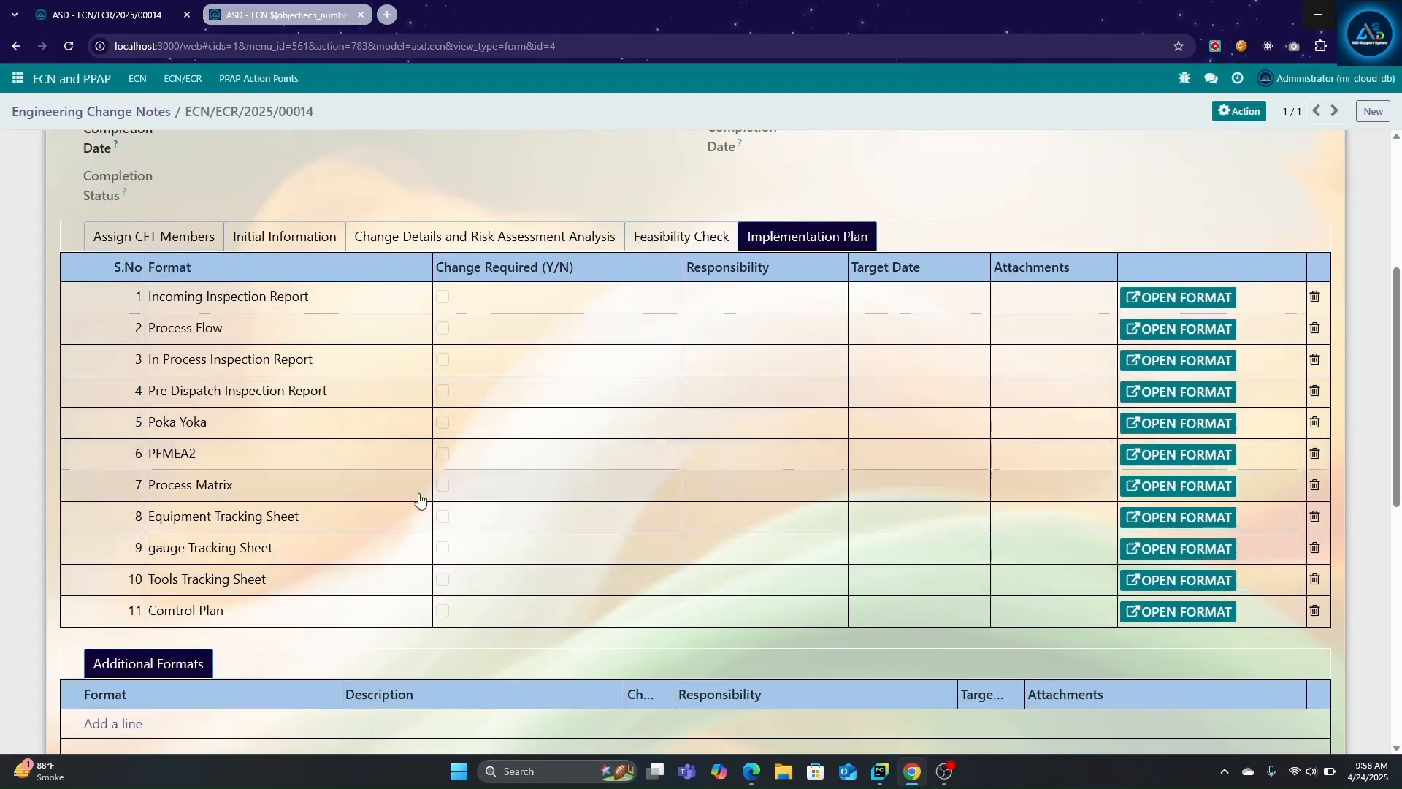
{"action": "scroll", "coordinate": [432, 633], "scroll_direction": "down", "scroll_amount": 2}
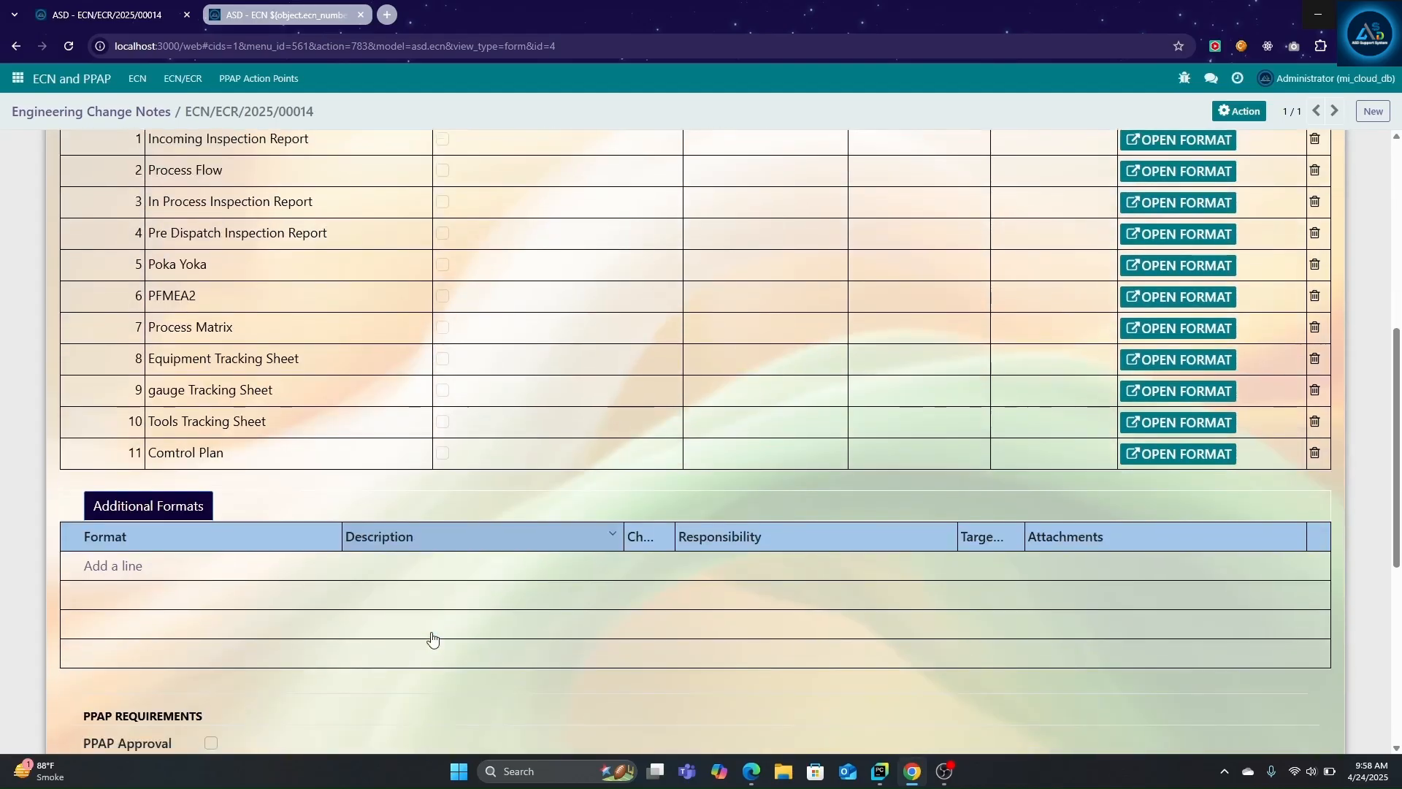
{"action": "scroll", "coordinate": [160, 568], "scroll_direction": "down", "scroll_amount": 1}
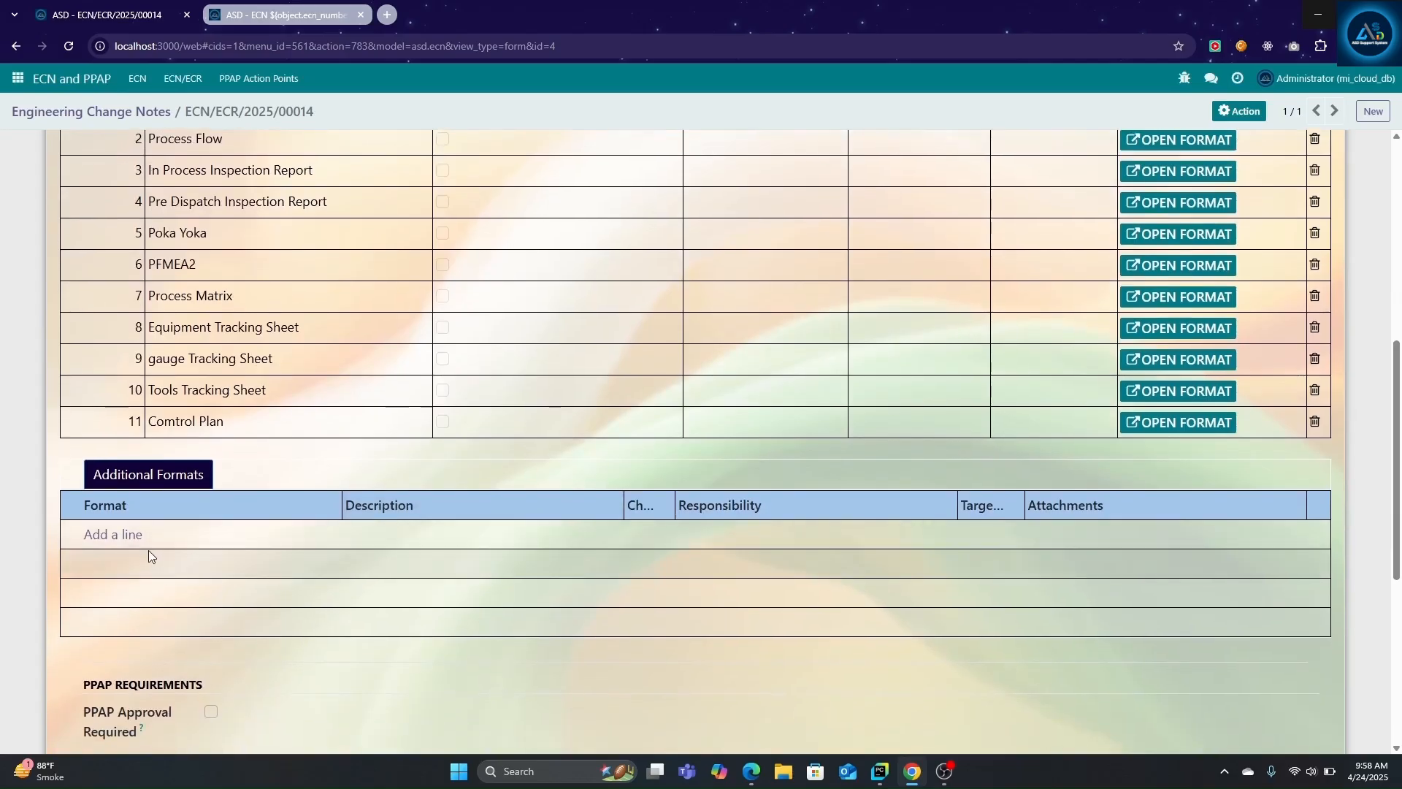
{"action": "scroll", "coordinate": [326, 554], "scroll_direction": "up", "scroll_amount": 4}
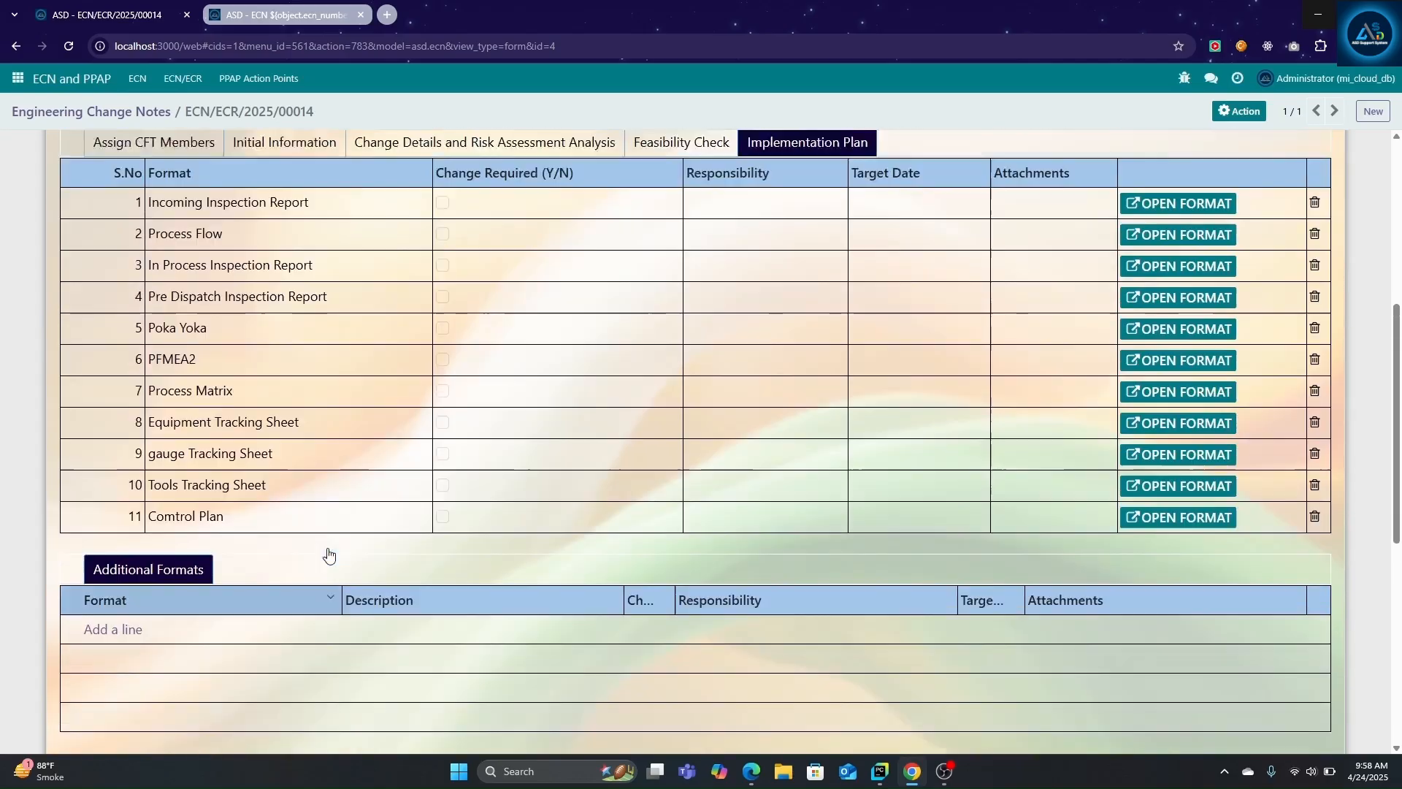
Mark the Incoming Inspection Report as requiring change, assign an employee as responsible and set its target date to 08/27/2025.
{"action": "left_click", "coordinate": [445, 388]}
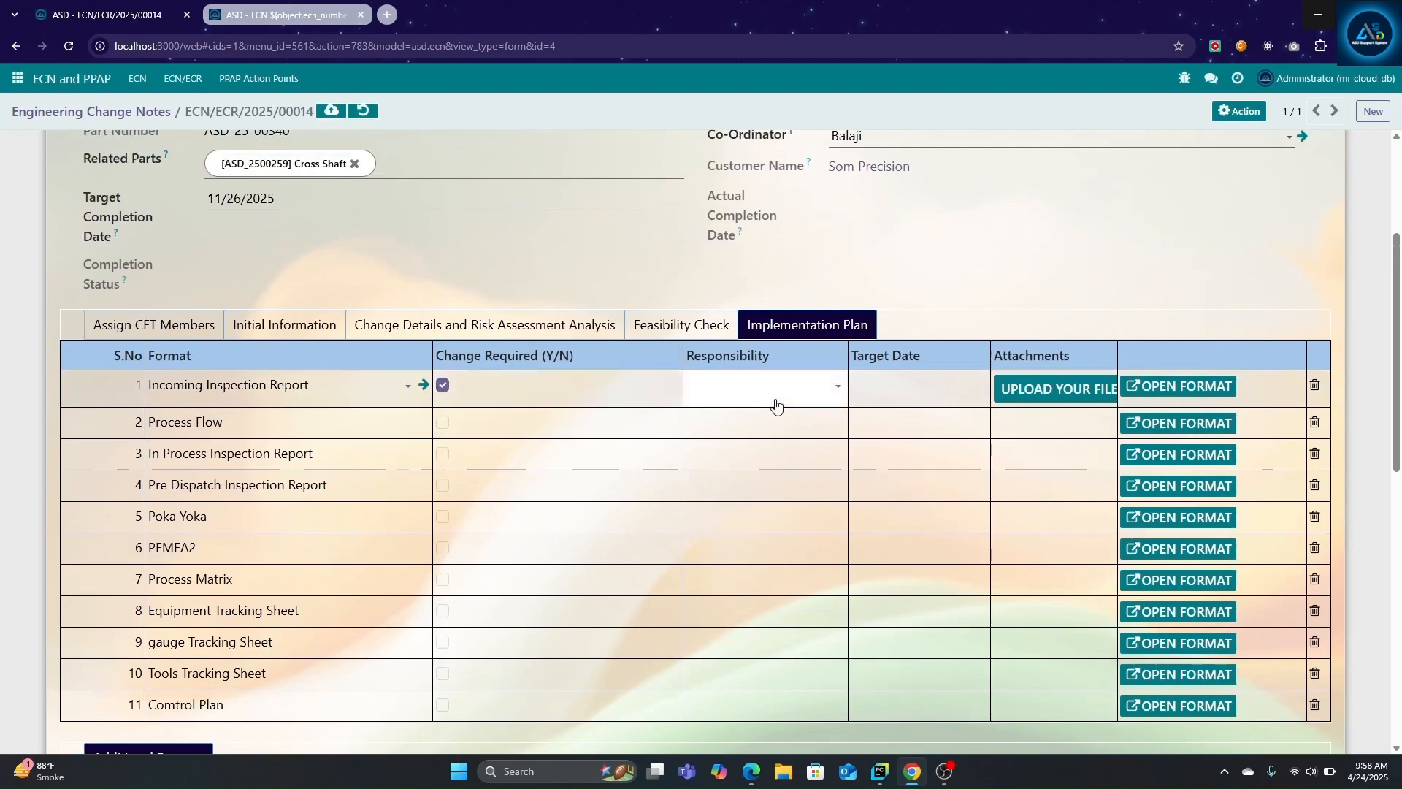
{"action": "left_click", "coordinate": [720, 484]}
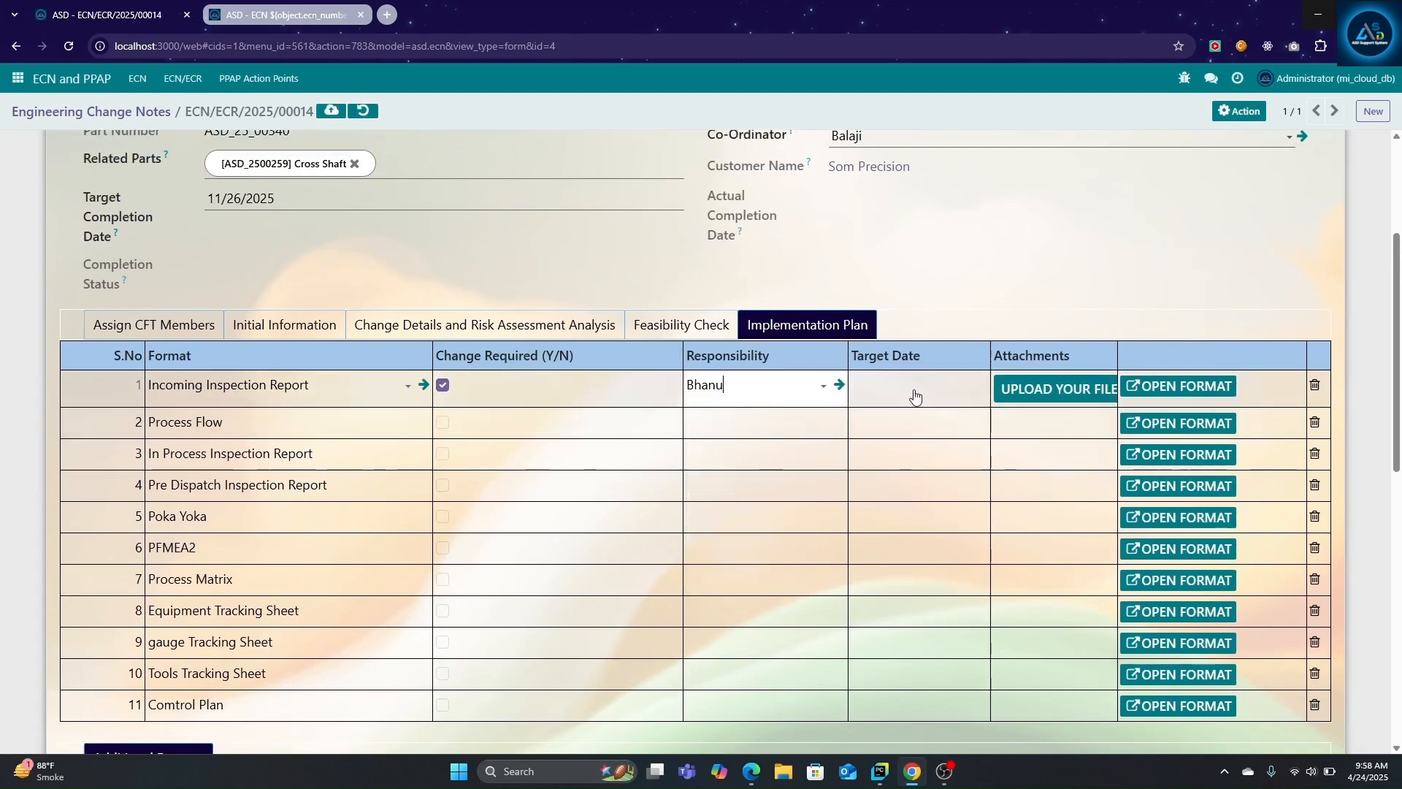
{"action": "left_click", "coordinate": [913, 394]}
{"action": "left_click", "coordinate": [1030, 412]}
{"action": "left_click", "coordinate": [1030, 412]}
{"action": "left_click", "coordinate": [1030, 411]}
{"action": "left_click", "coordinate": [1031, 412]}
{"action": "left_click", "coordinate": [960, 594]}
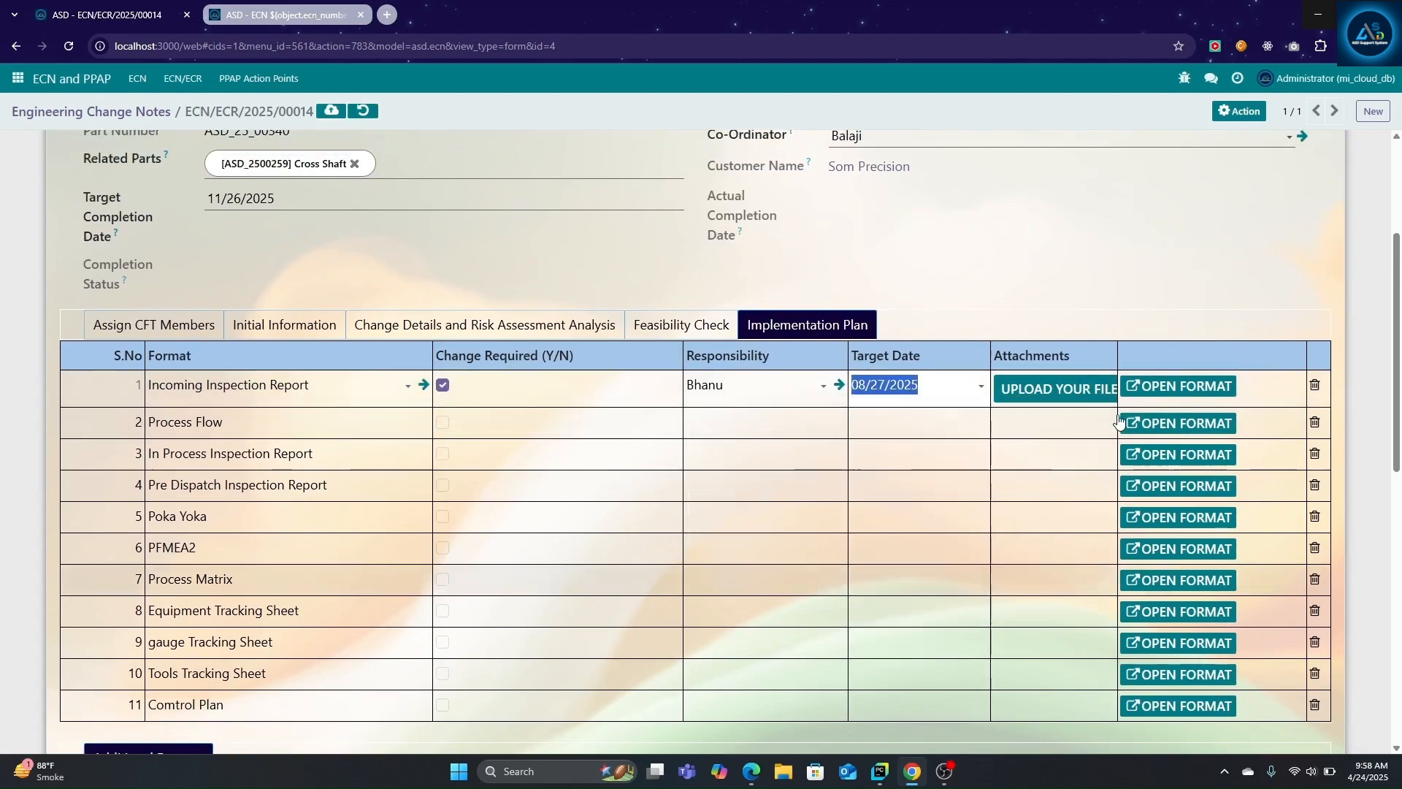
Try to open the Incoming Inspection Report's format from the implementation plan.
{"action": "left_click", "coordinate": [1195, 391]}
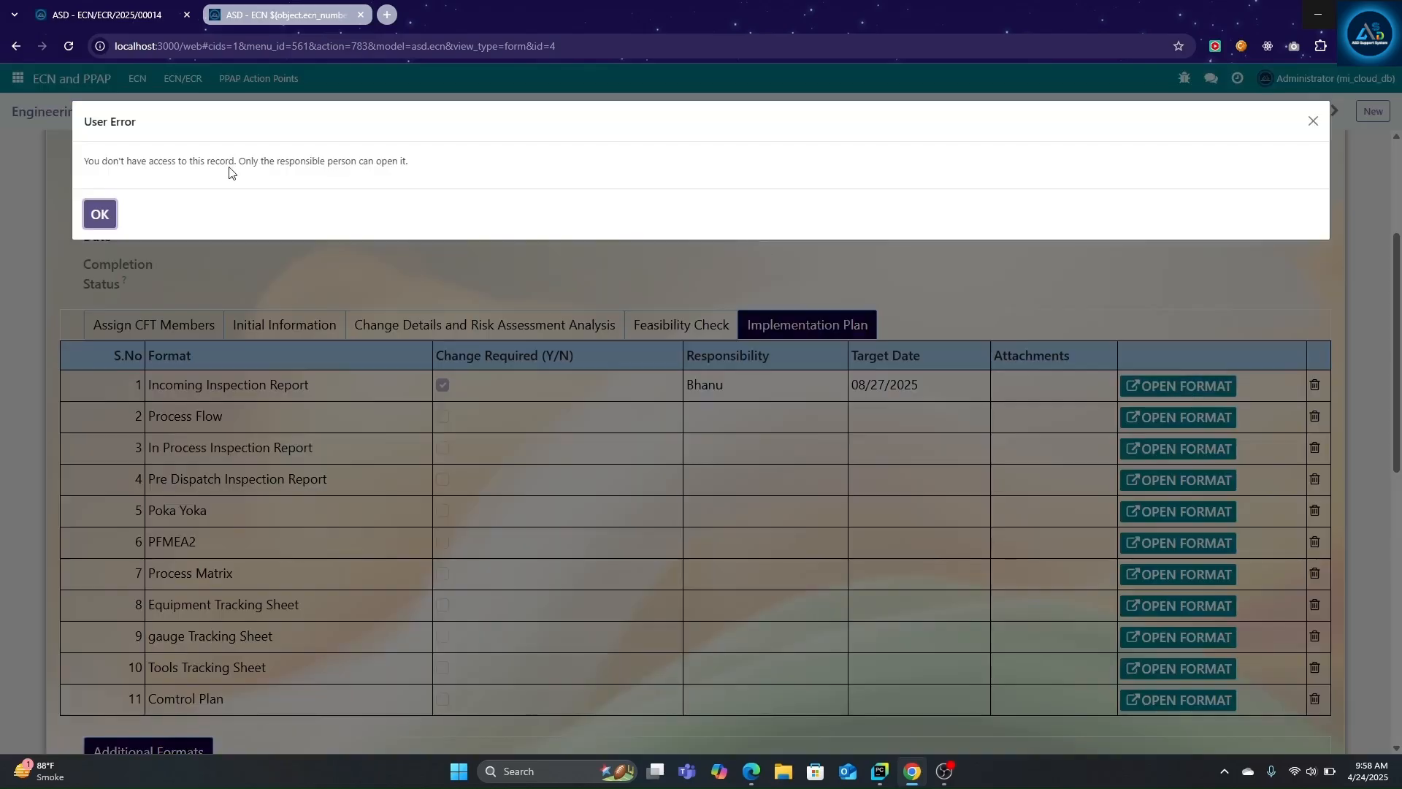
{"action": "left_click", "coordinate": [101, 215]}
Examine the Incoming Inspection Report's attachment upload option, the additional formats table and the PPAP requirement fields.
{"action": "scroll", "coordinate": [704, 526], "scroll_direction": "down", "scroll_amount": 3}
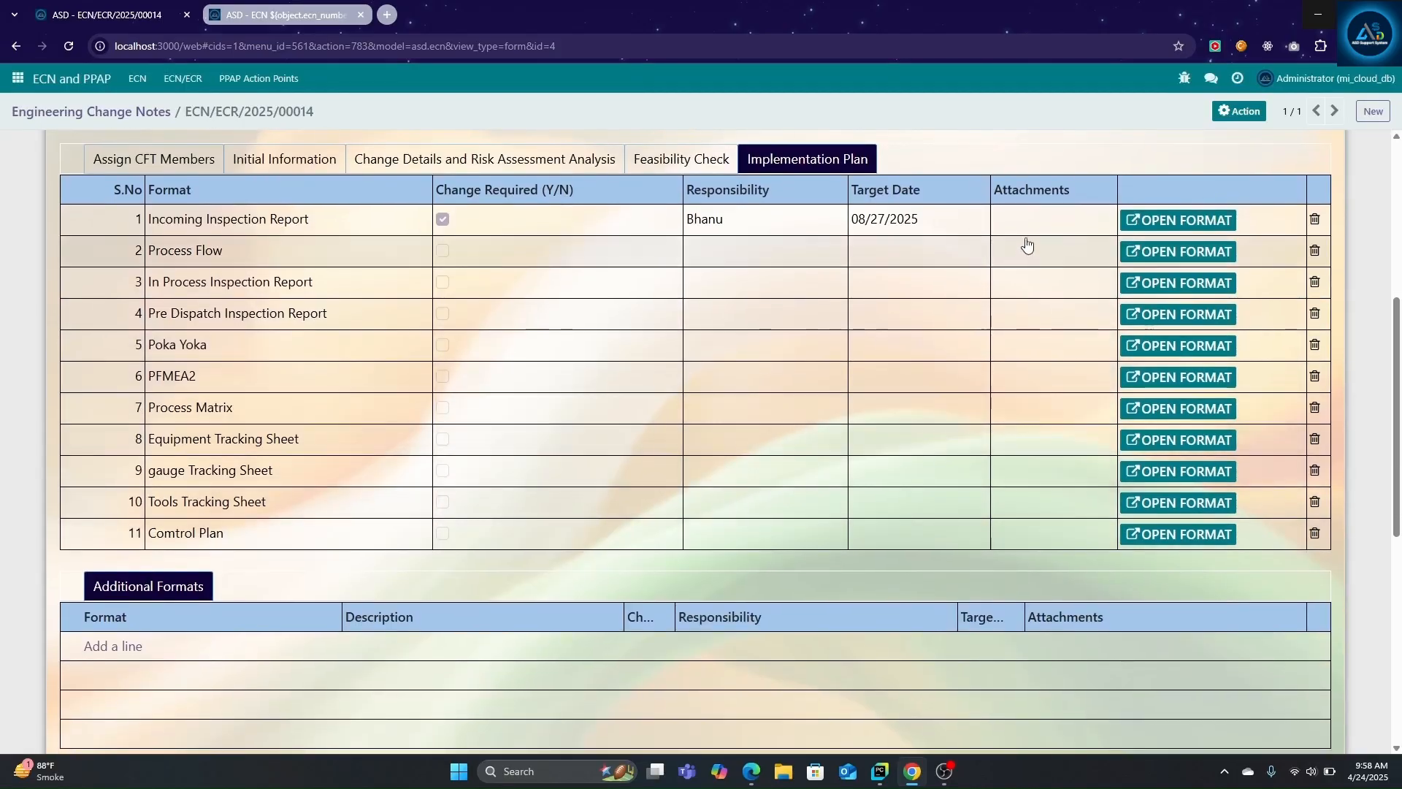
{"action": "scroll", "coordinate": [615, 500], "scroll_direction": "up", "scroll_amount": 2}
{"action": "scroll", "coordinate": [615, 498], "scroll_direction": "up", "scroll_amount": 1}
{"action": "left_click", "coordinate": [1039, 325]}
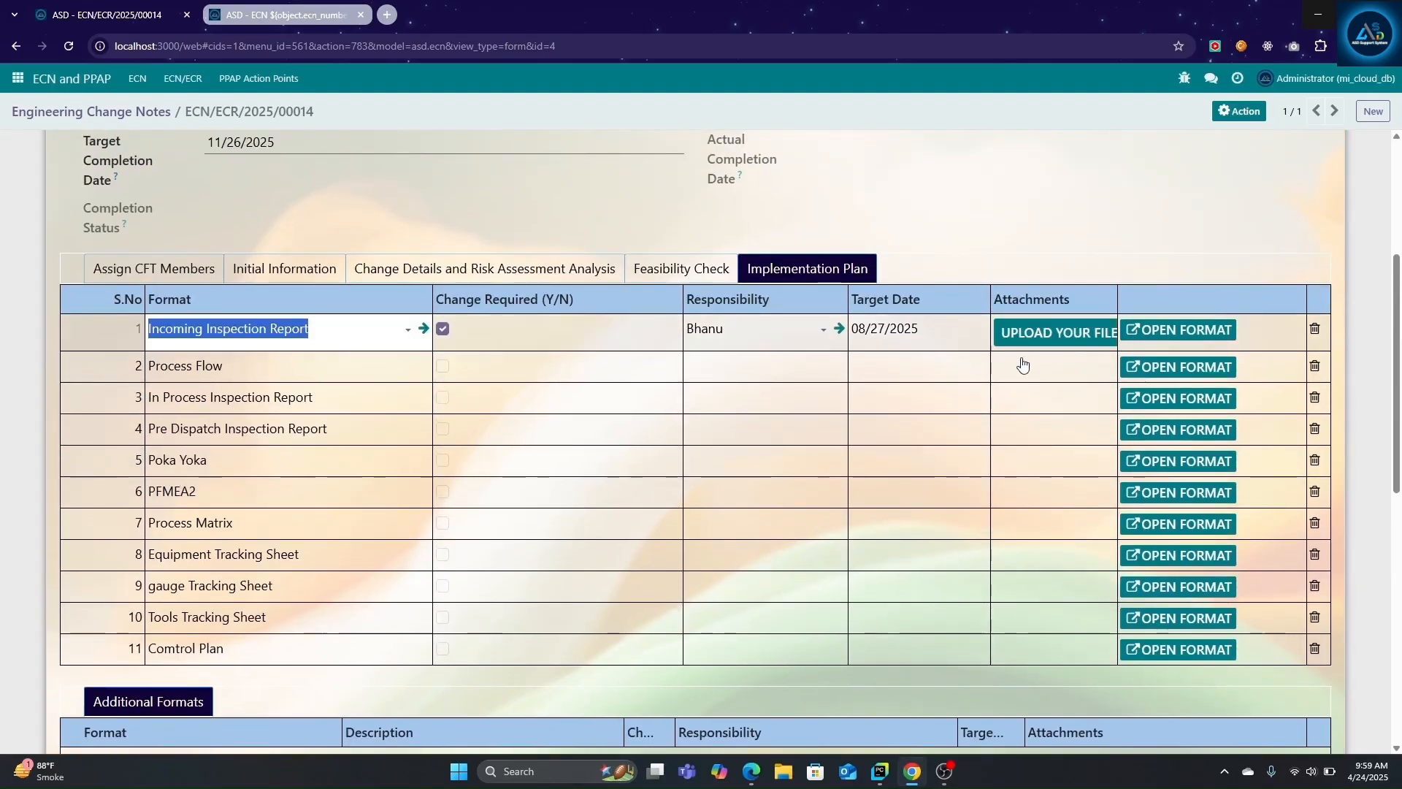
{"action": "scroll", "coordinate": [1035, 405], "scroll_direction": "down", "scroll_amount": 5}
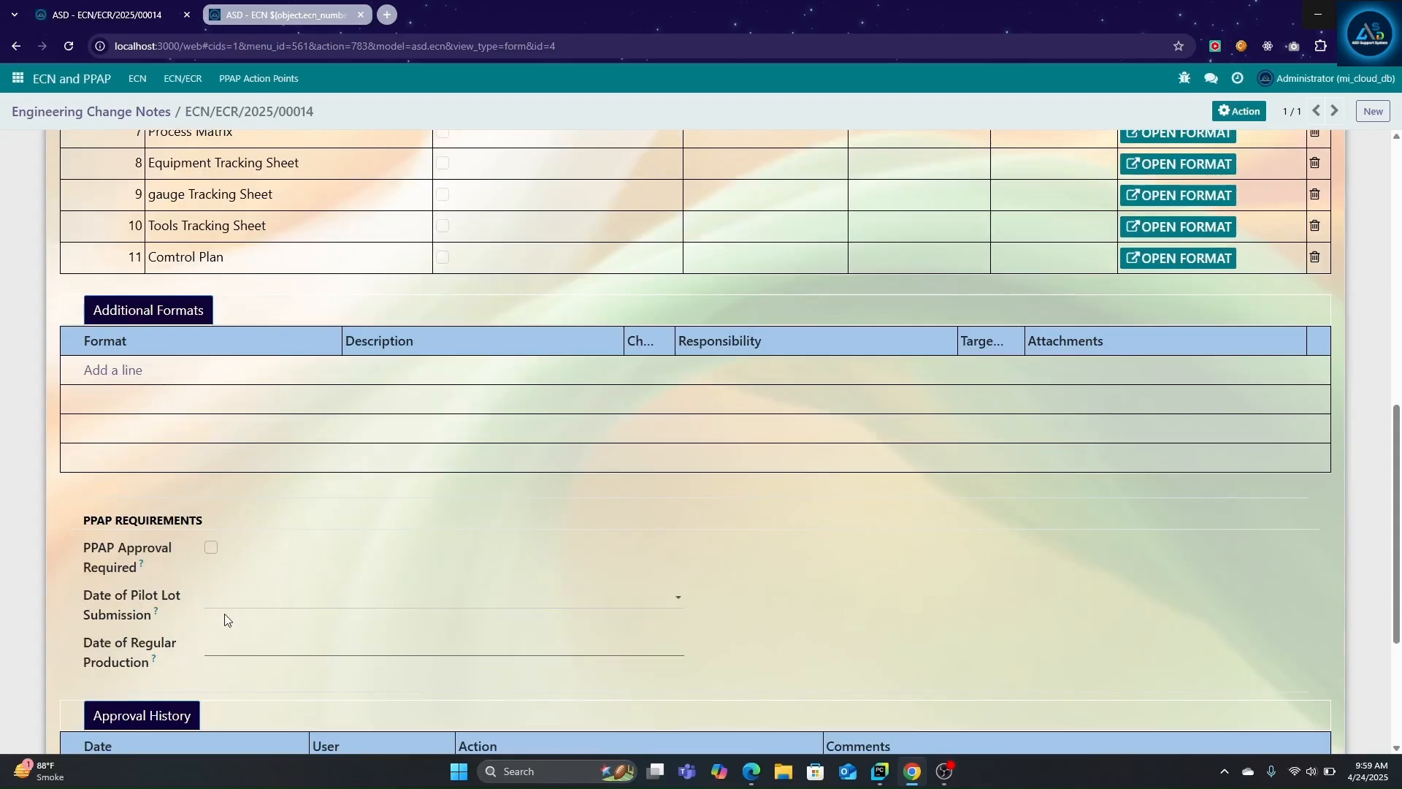
{"action": "scroll", "coordinate": [304, 563], "scroll_direction": "up", "scroll_amount": 1}
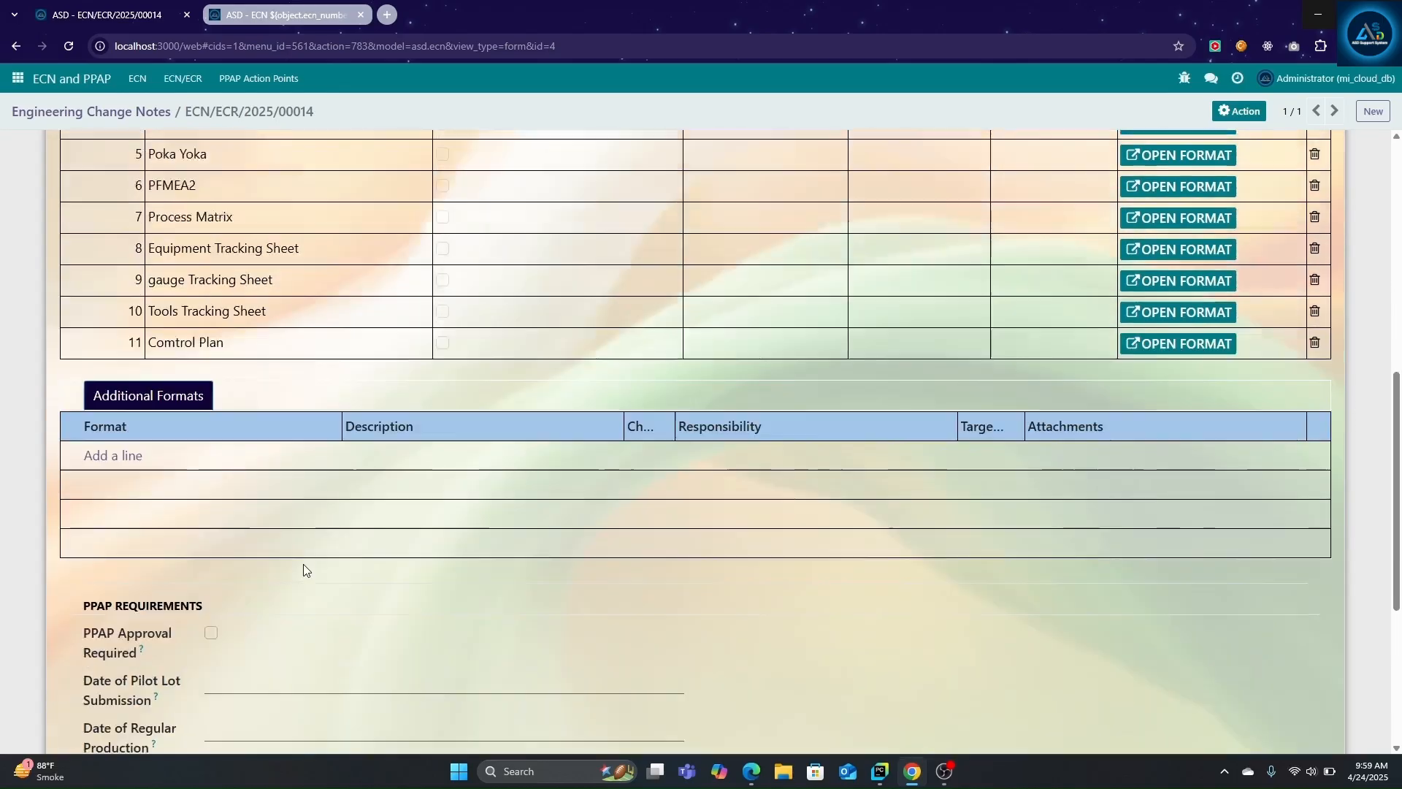
{"action": "scroll", "coordinate": [304, 569], "scroll_direction": "up", "scroll_amount": 5}
{"action": "scroll", "coordinate": [347, 604], "scroll_direction": "up", "scroll_amount": 1}
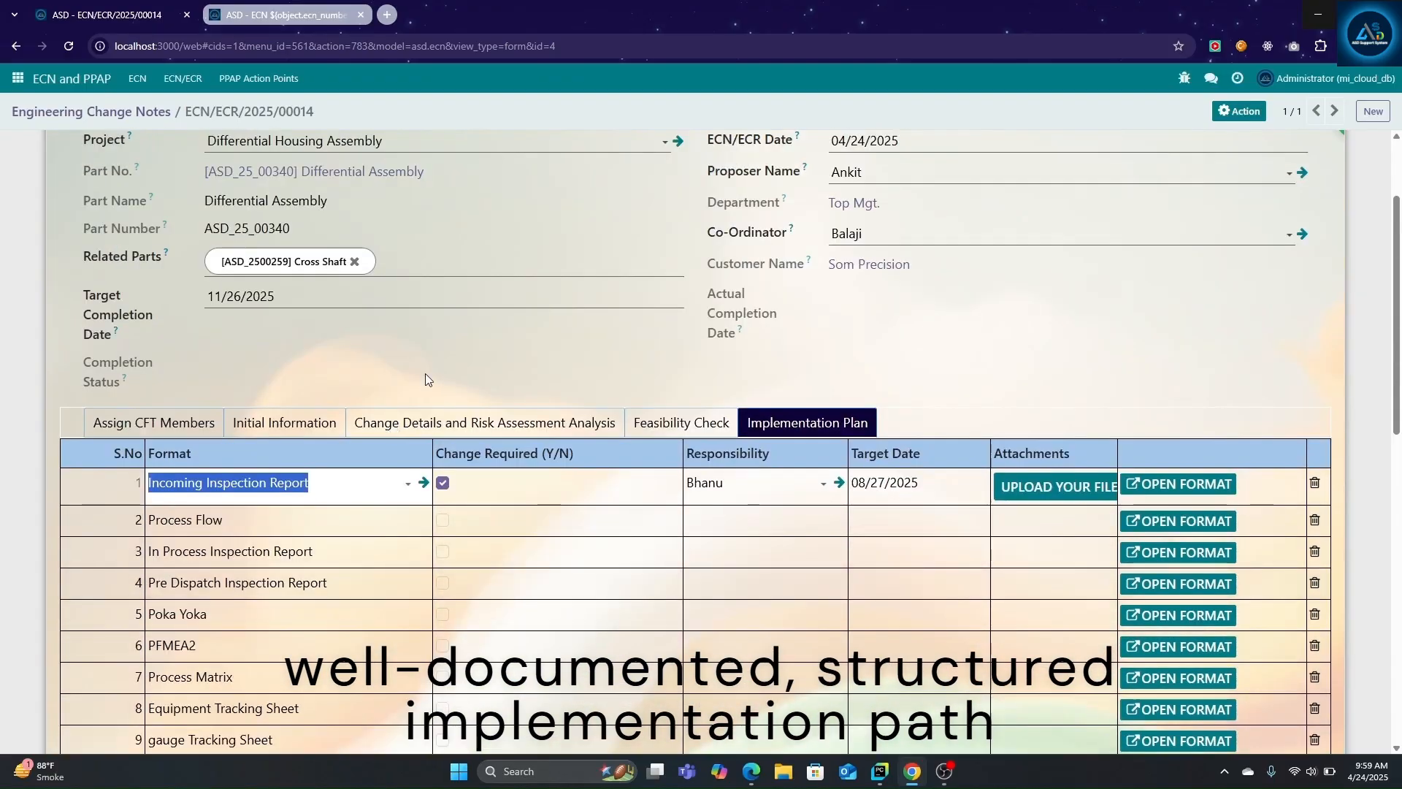
Send the change note for approval with the completion notes "completion done intime" and confirm it.
{"action": "scroll", "coordinate": [337, 367], "scroll_direction": "up", "scroll_amount": 2}
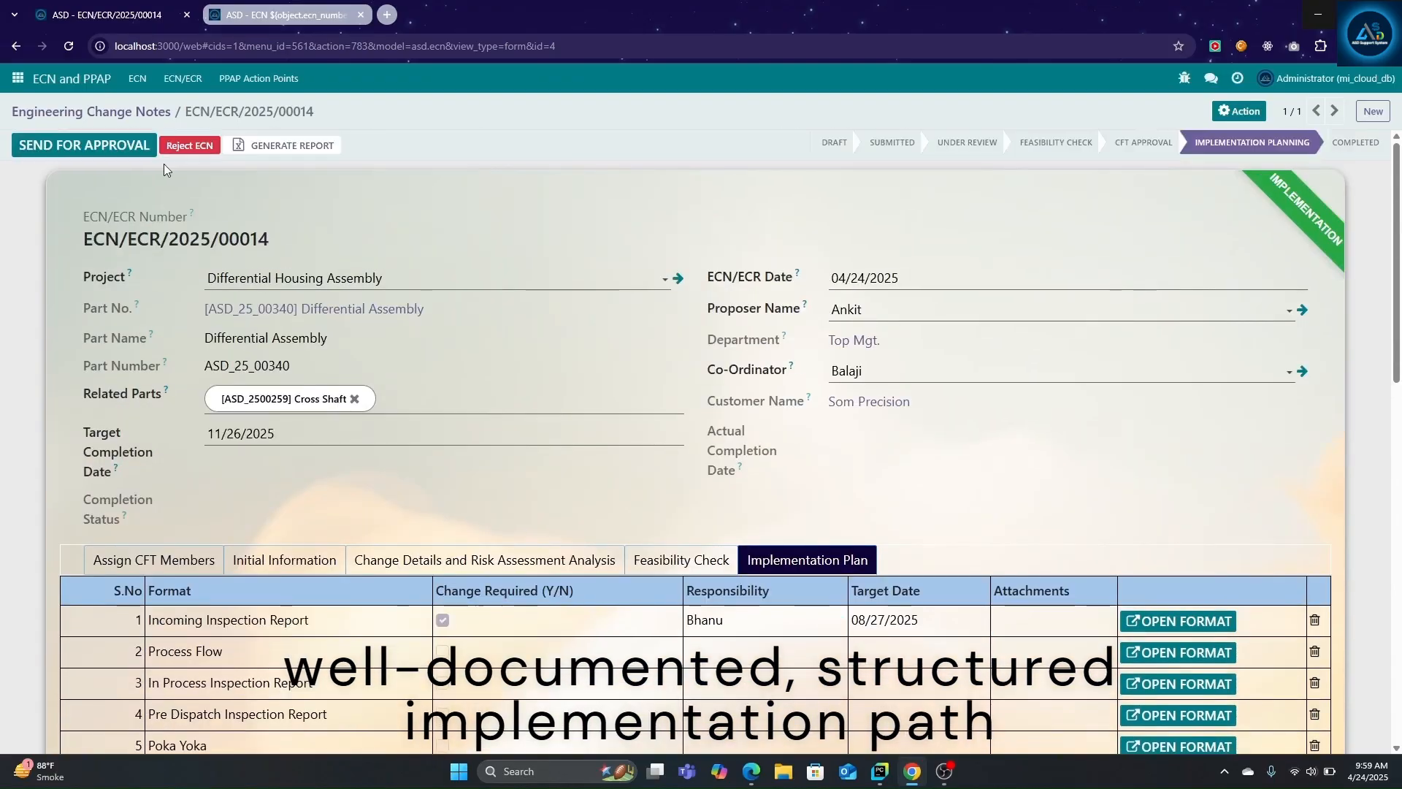
{"action": "left_click", "coordinate": [140, 145]}
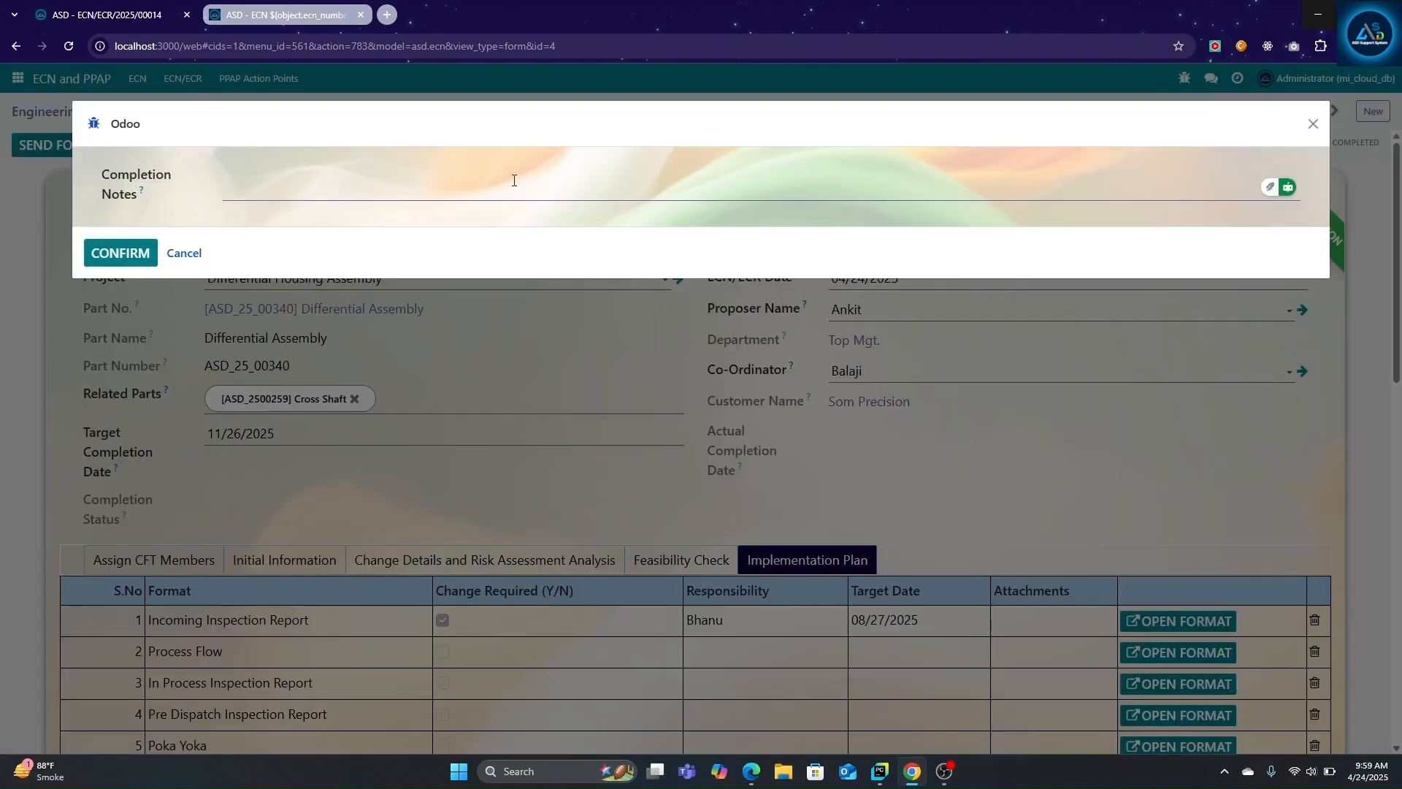
{"action": "type", "text": "completion done intime"}
{"action": "left_click", "coordinate": [142, 255]}
Review the completion notes and the approval history of the change note.
{"action": "left_click", "coordinate": [928, 562]}
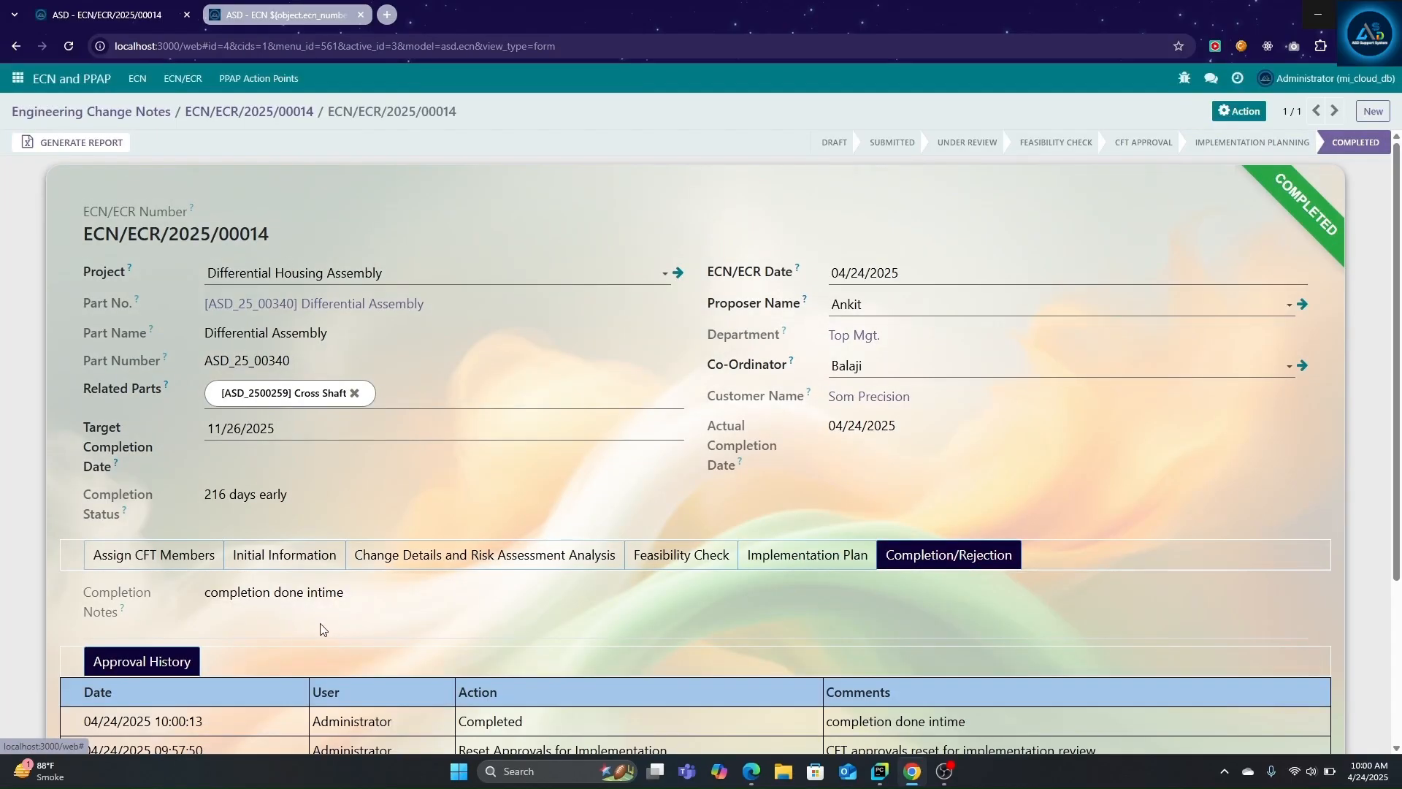
{"action": "scroll", "coordinate": [358, 617], "scroll_direction": "down", "scroll_amount": 1}
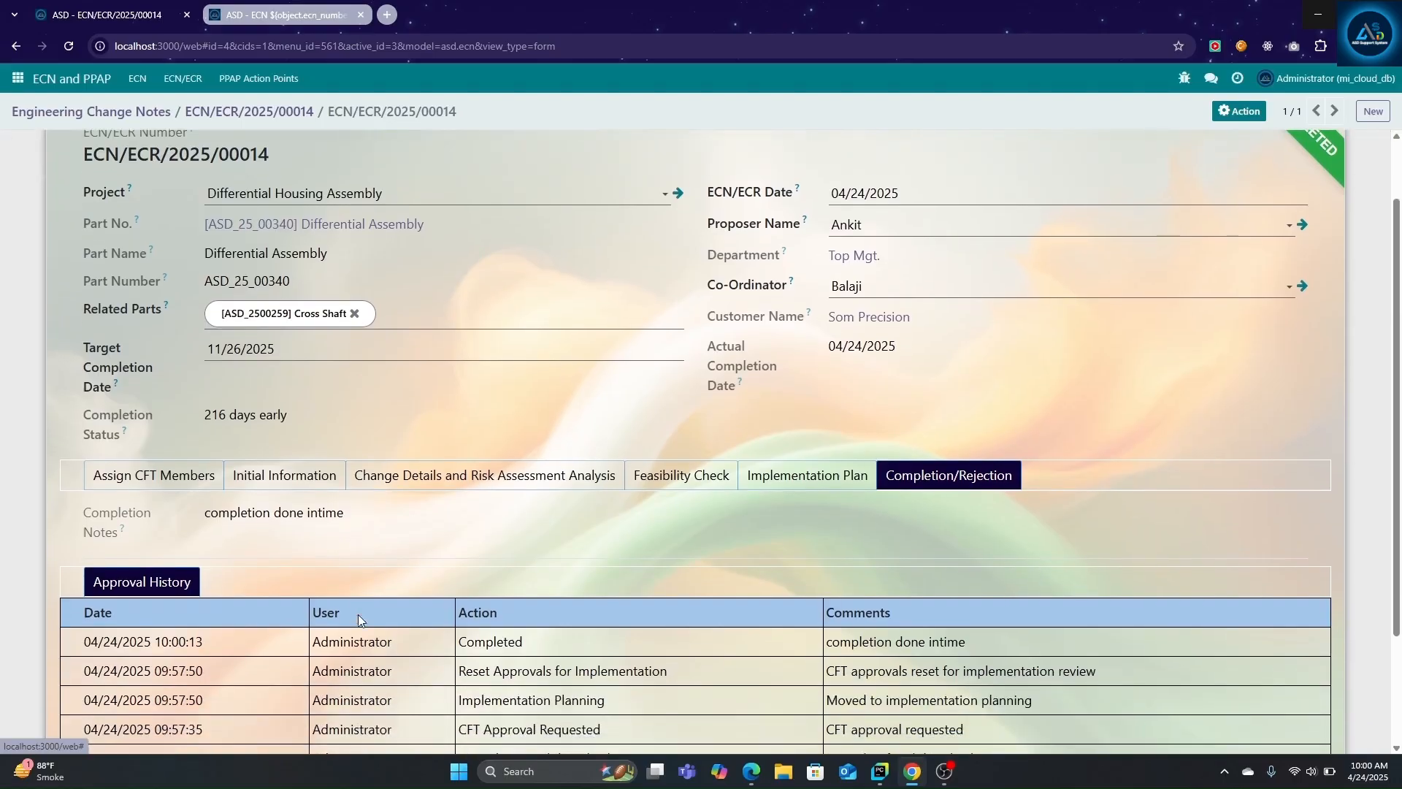
{"action": "scroll", "coordinate": [357, 547], "scroll_direction": "down", "scroll_amount": 1}
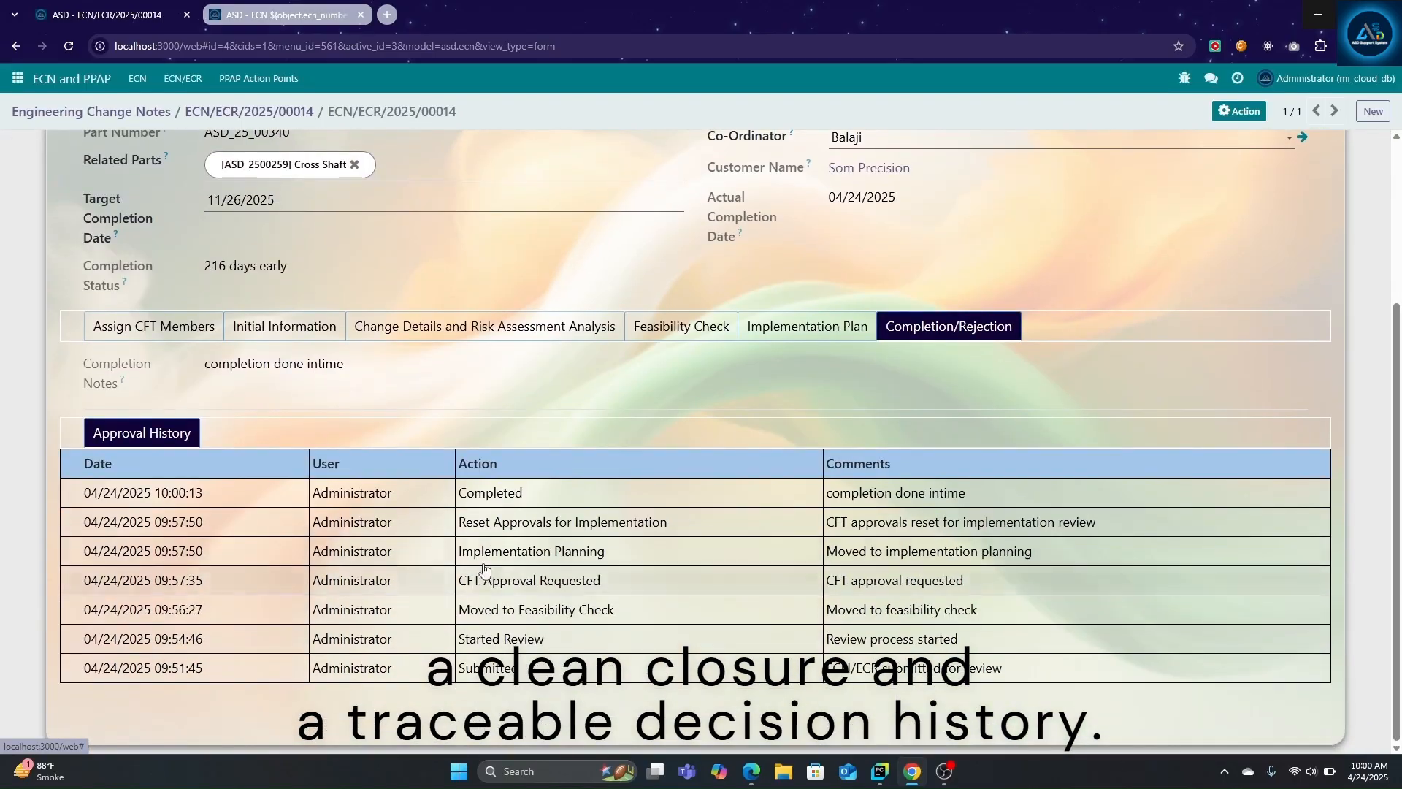
{"action": "scroll", "coordinate": [543, 447], "scroll_direction": "up", "scroll_amount": 2}
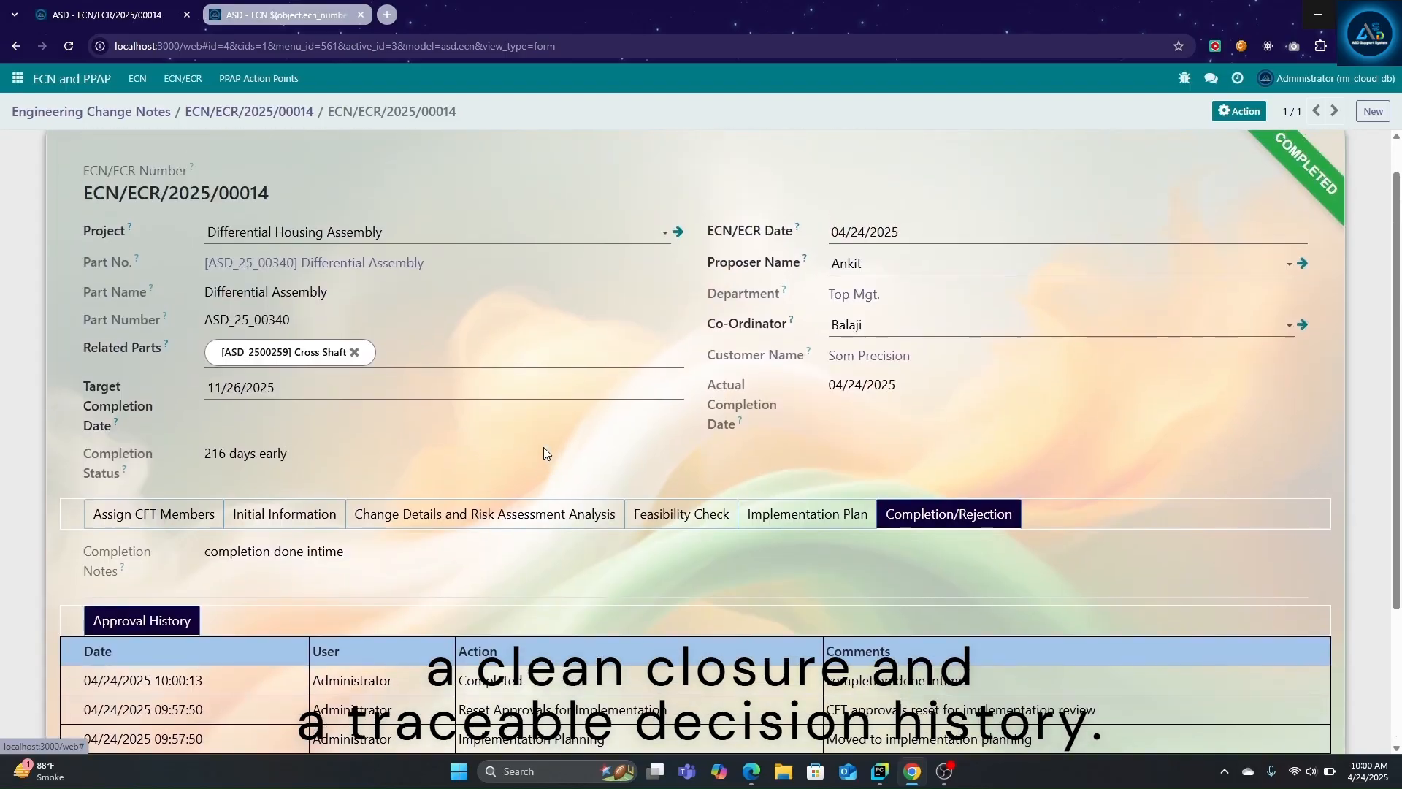